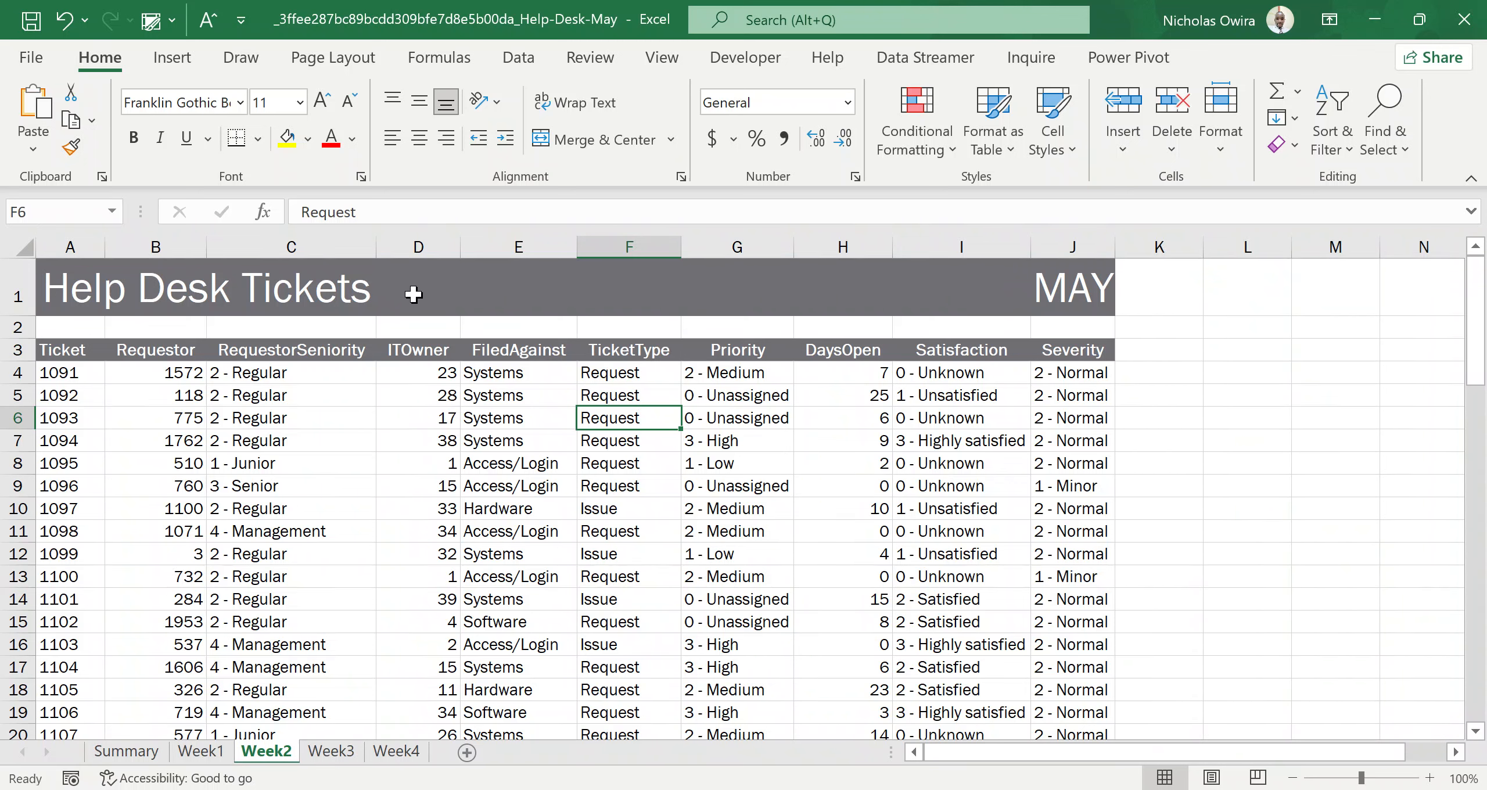
{"action": "left_click", "coordinate": [409, 381]}
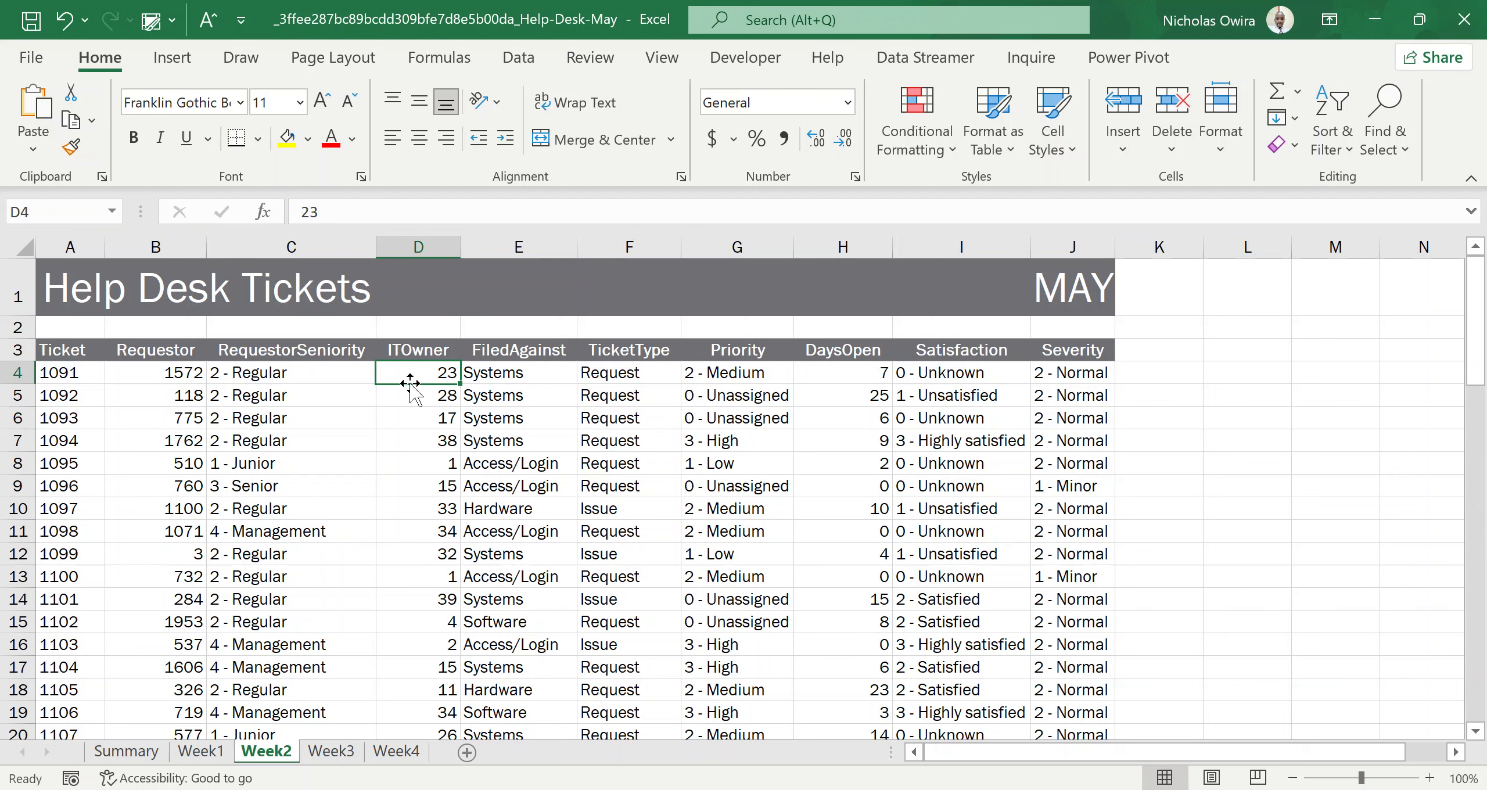
{"action": "left_click", "coordinate": [418, 417]}
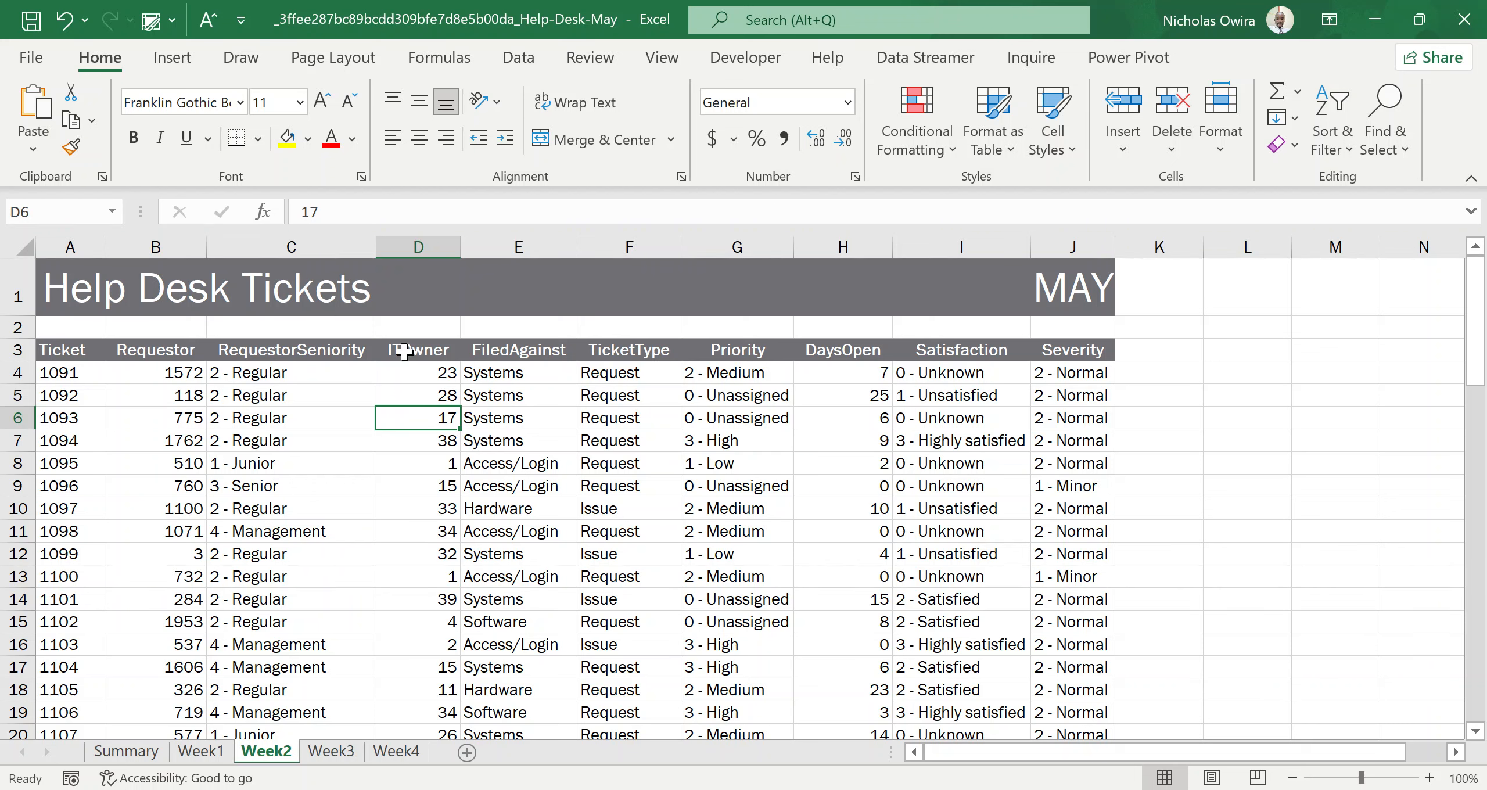
{"action": "left_click", "coordinate": [382, 469]}
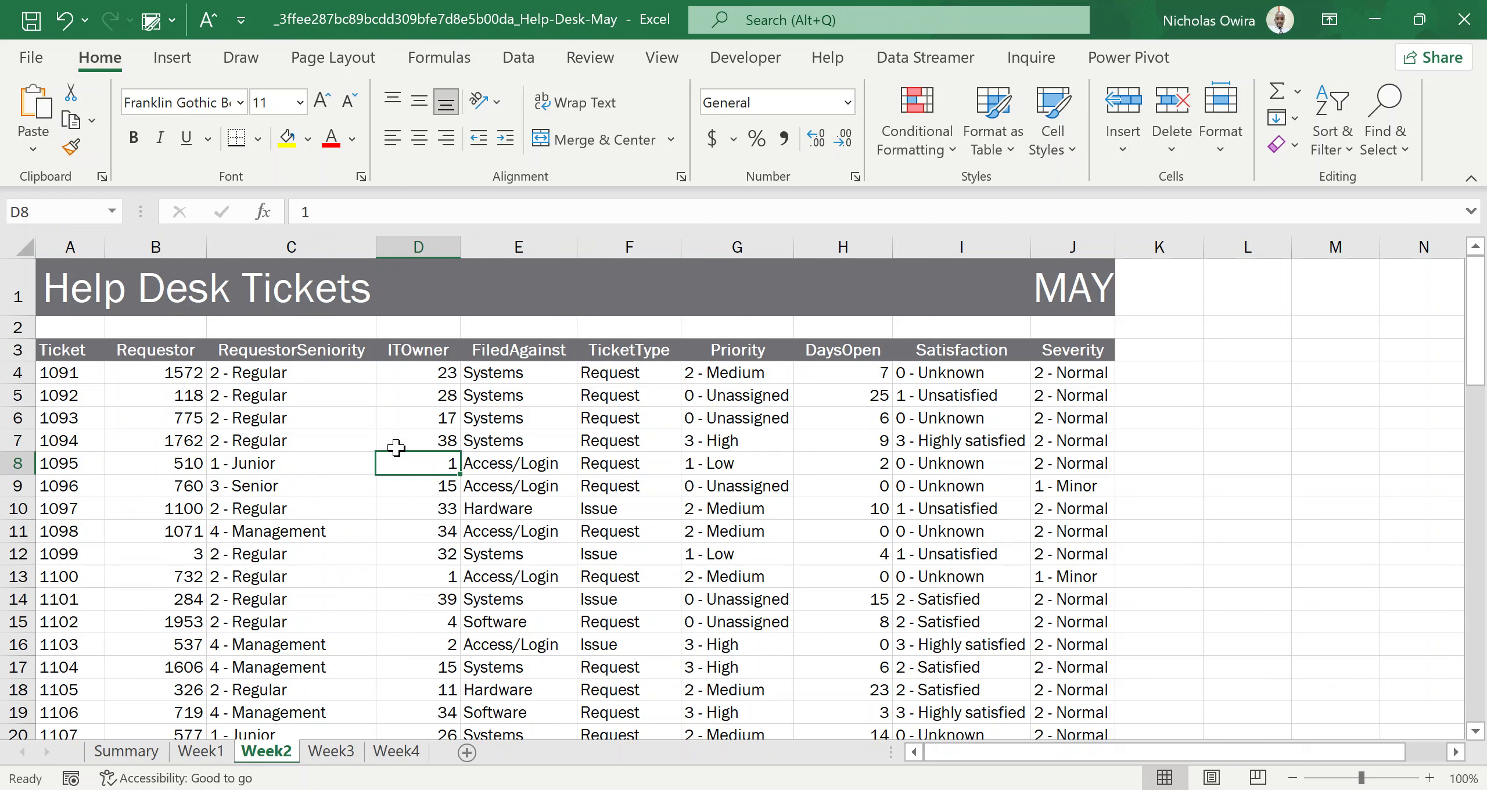
Step: Insert a sheet column before the ITOwner column on Week2 and format it the same as the column to its right
{"action": "left_click", "coordinate": [415, 243]}
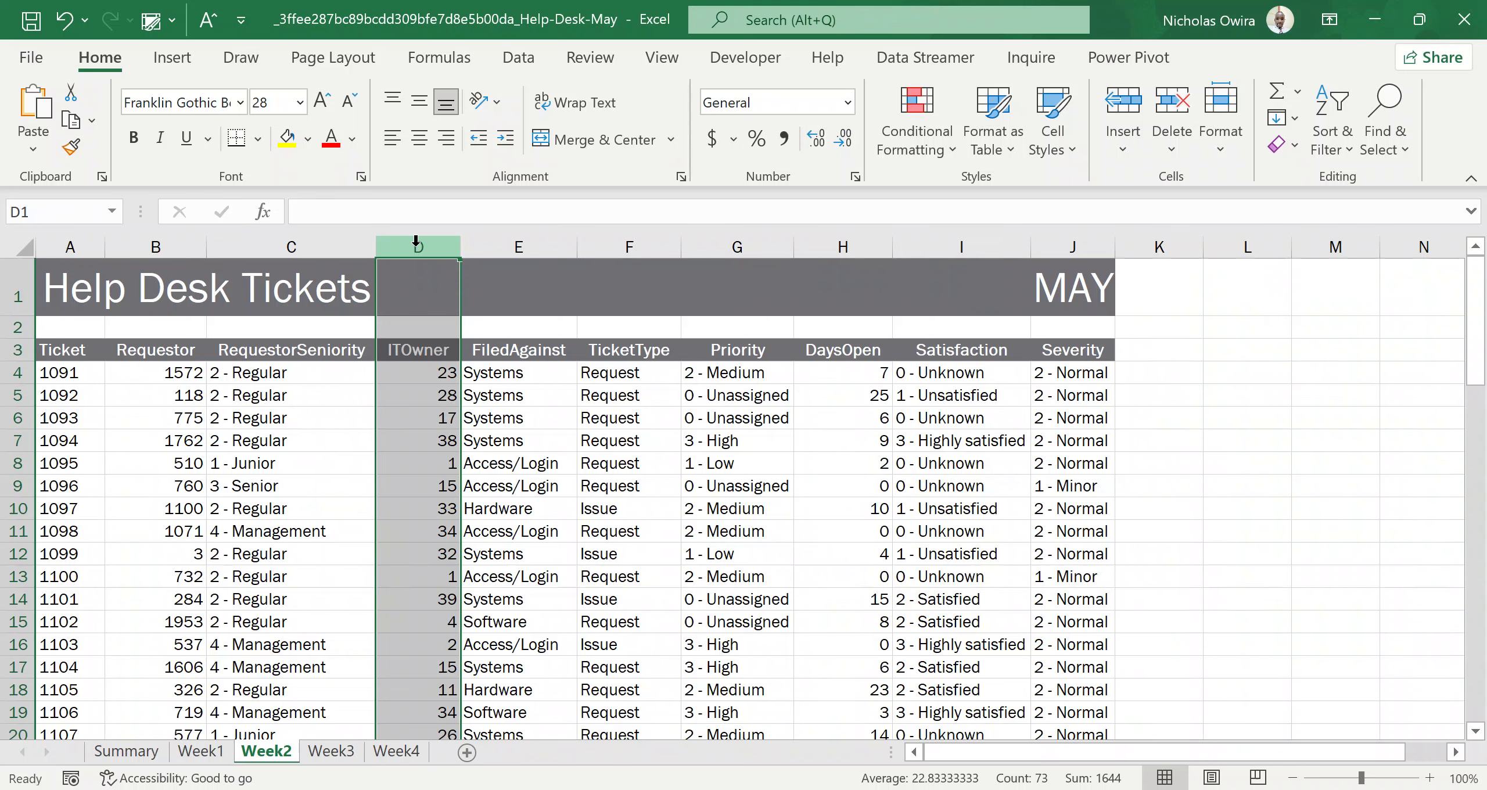
{"action": "left_click", "coordinate": [1122, 150]}
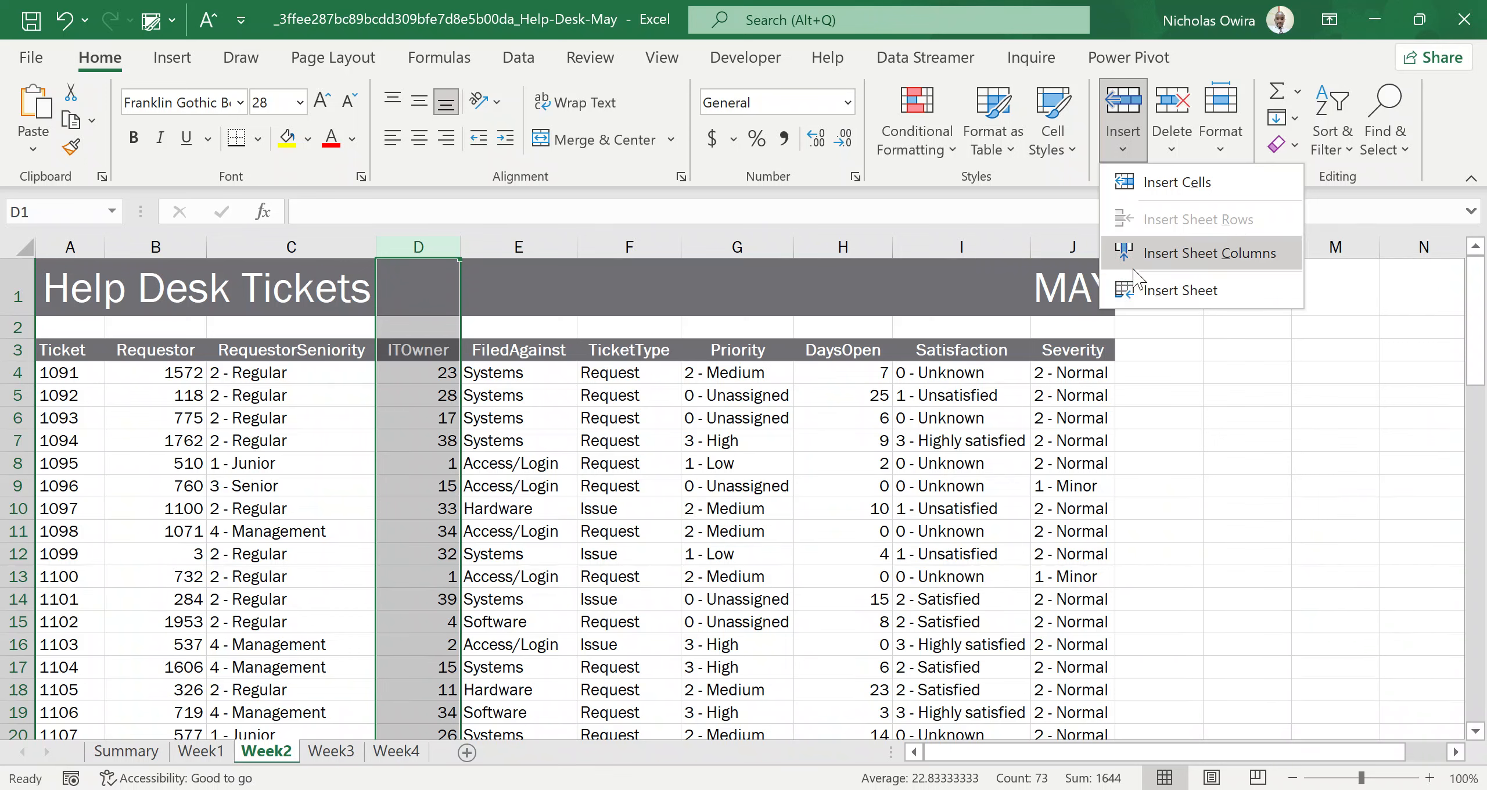
{"action": "left_click", "coordinate": [1169, 254]}
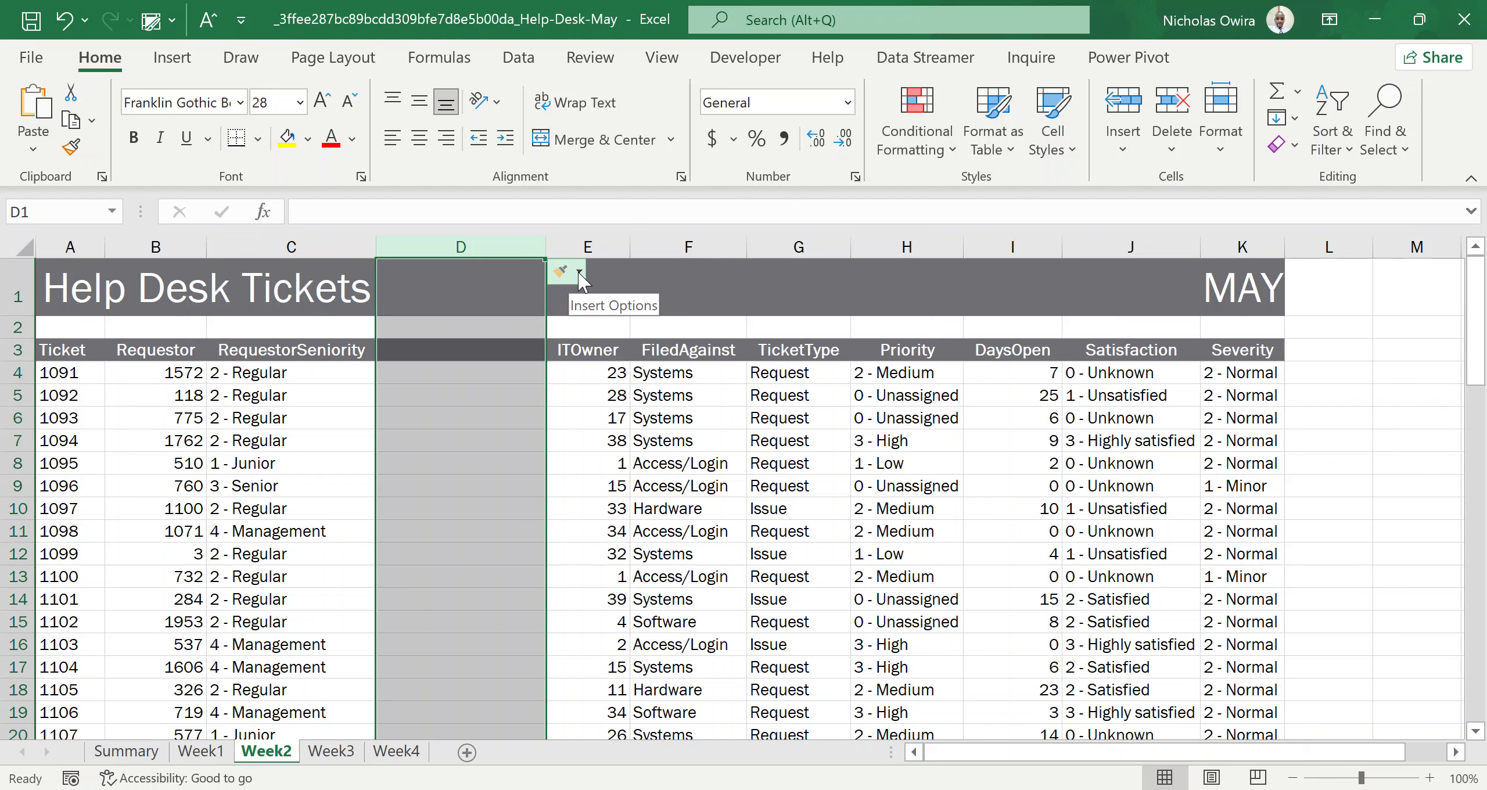
{"action": "left_click", "coordinate": [580, 273]}
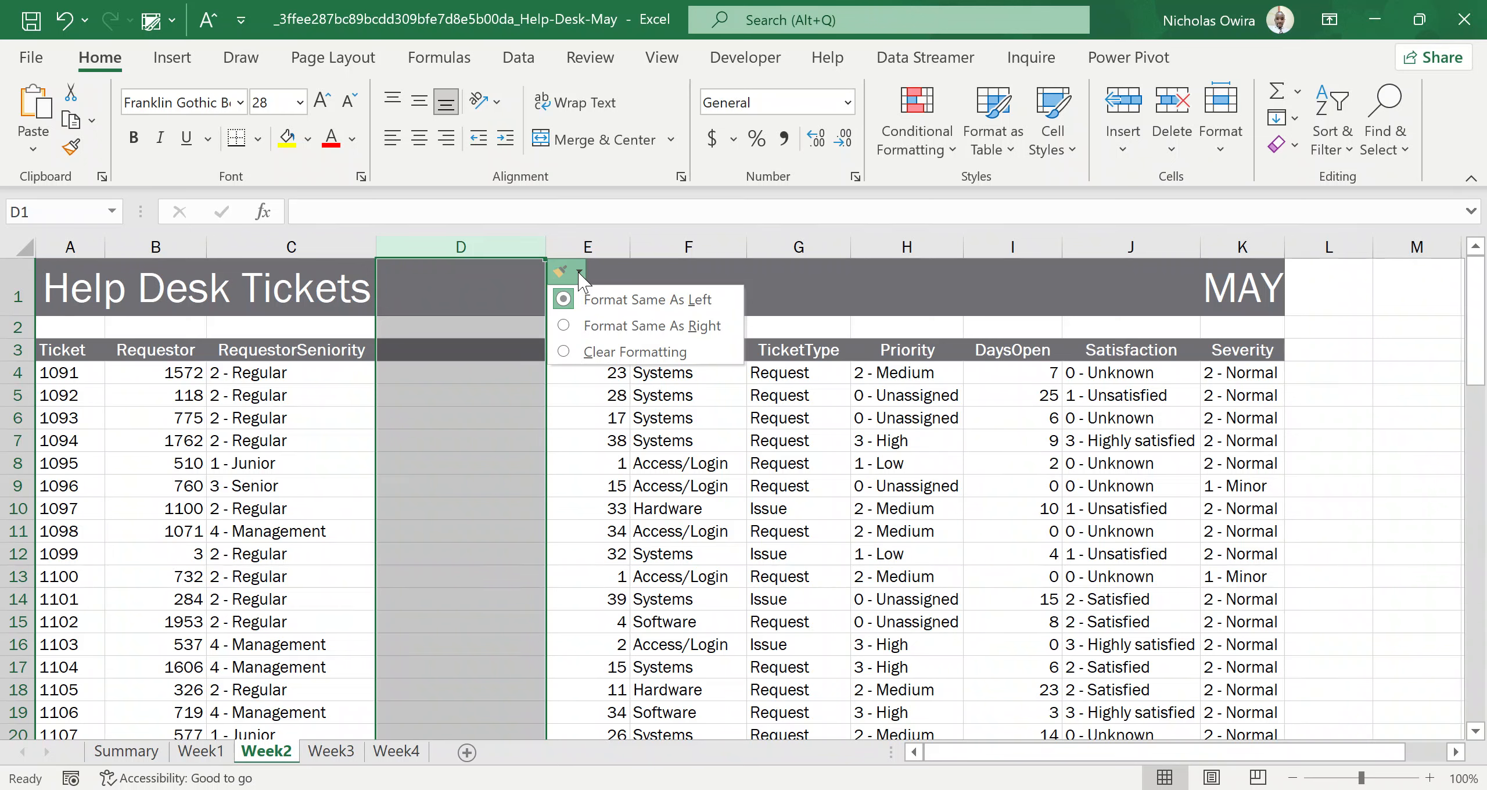
{"action": "left_click", "coordinate": [566, 326]}
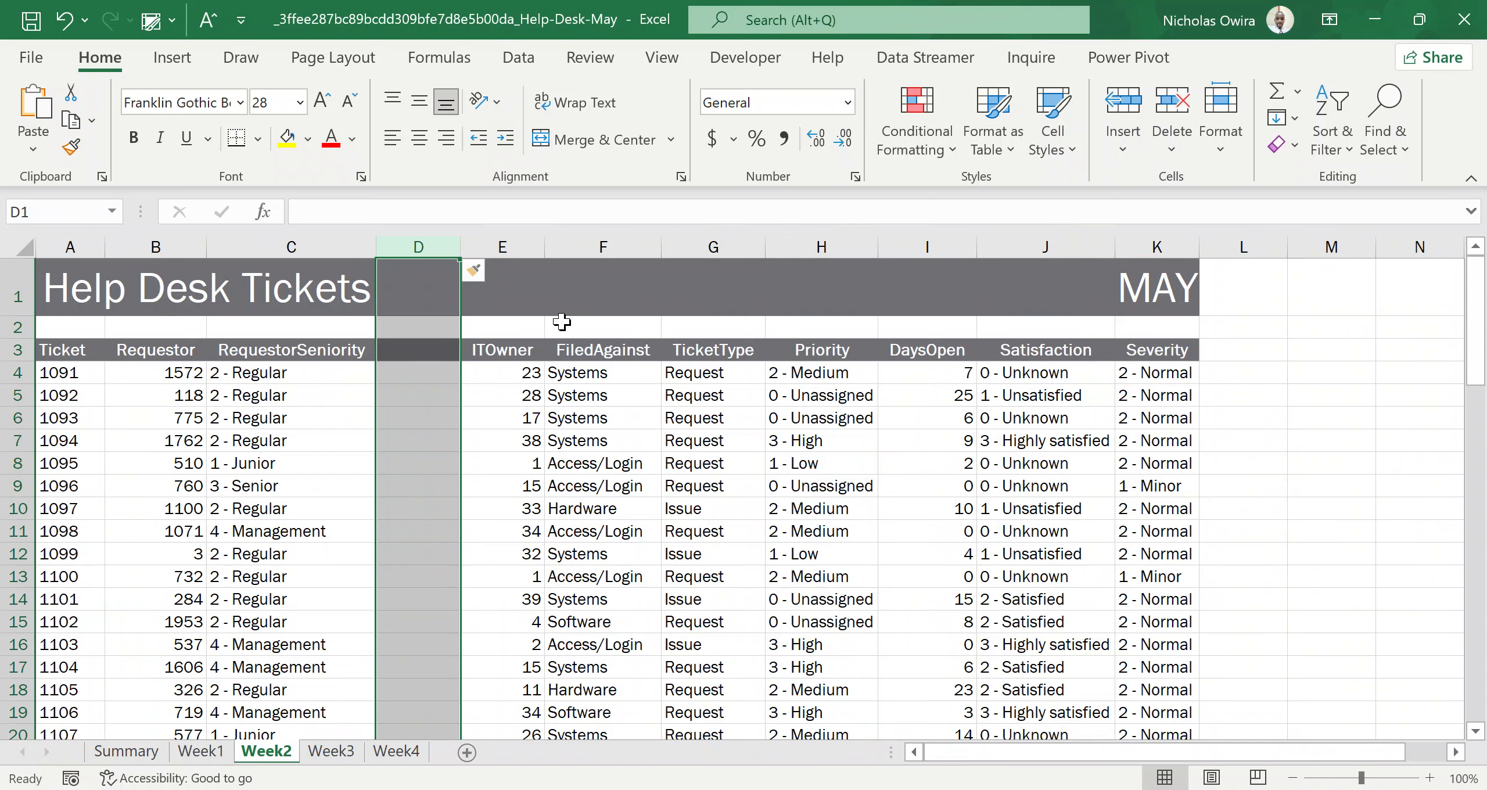
Step: Clear the formatting of the blank column D and delete that sheet column
{"action": "left_click", "coordinate": [493, 271]}
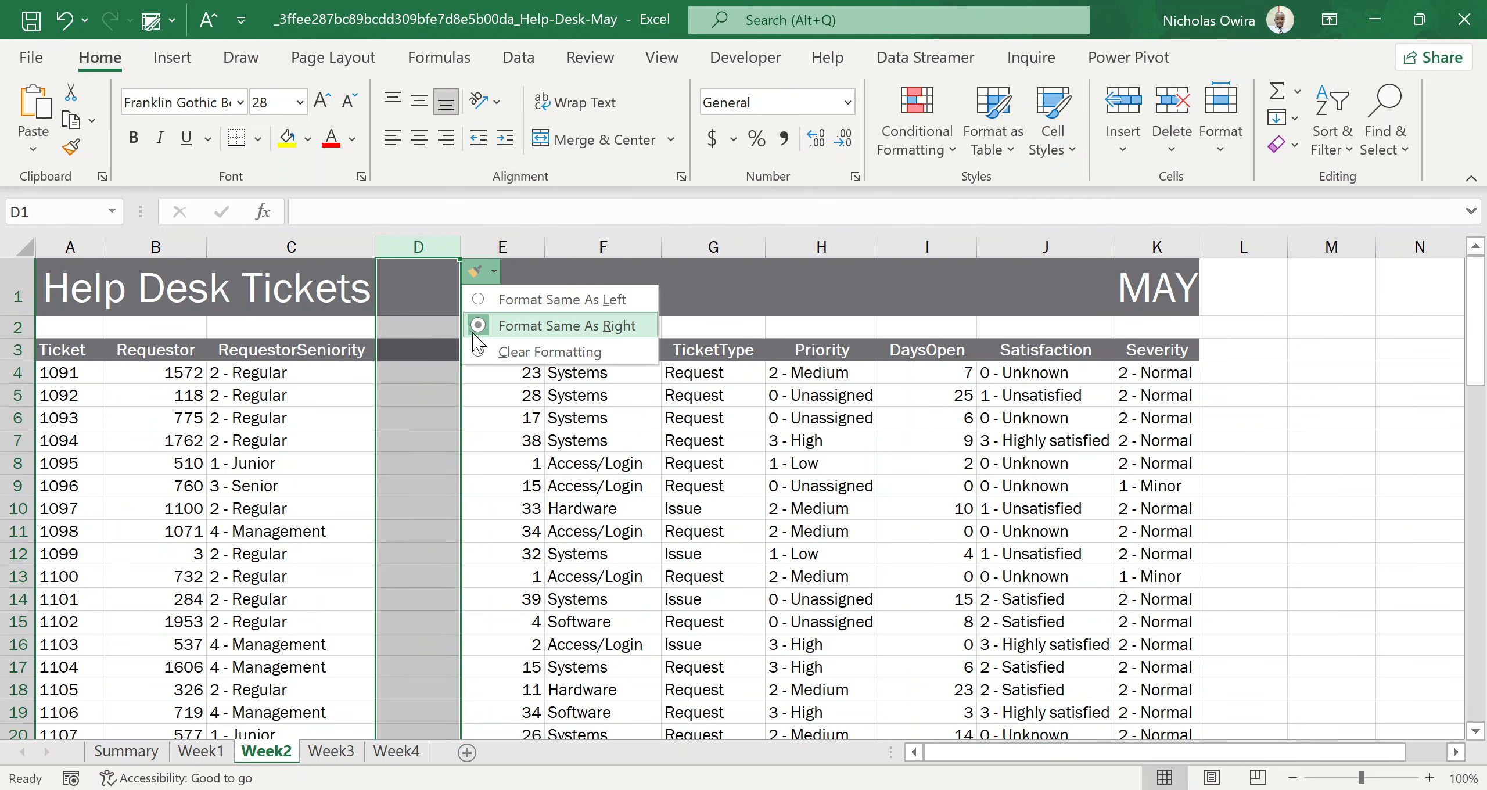
{"action": "left_click", "coordinate": [477, 352]}
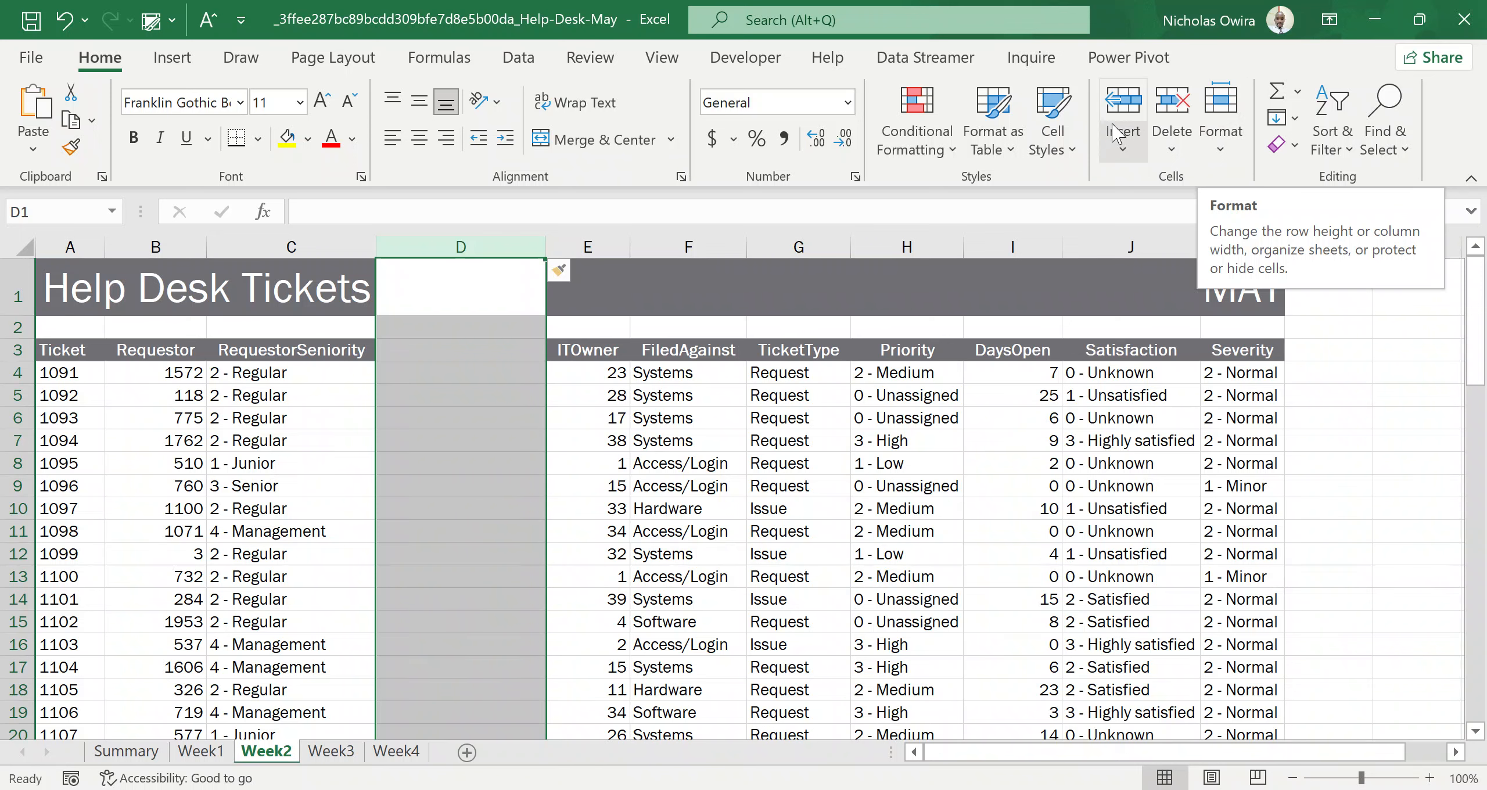
{"action": "left_click", "coordinate": [1170, 156]}
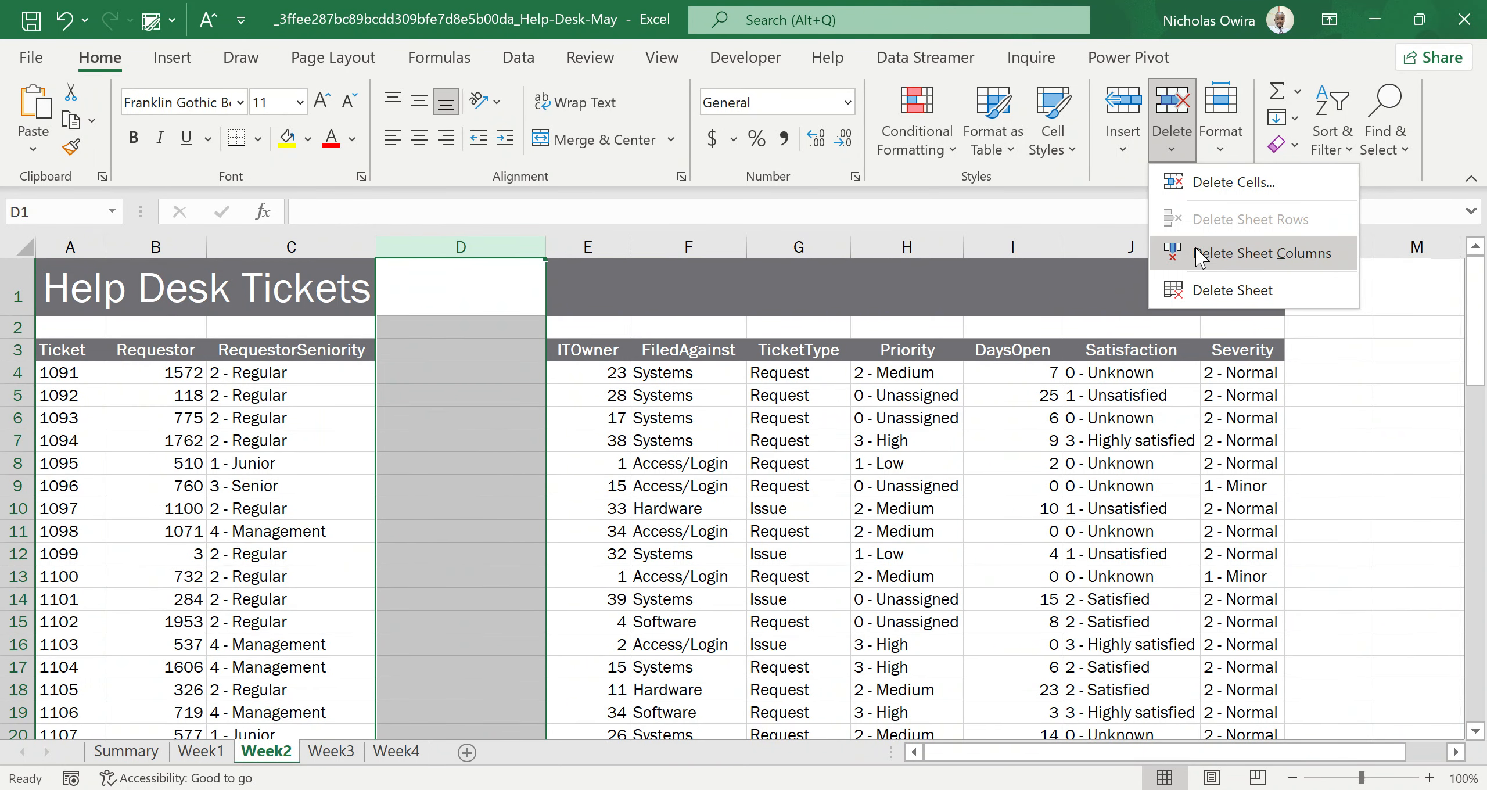
{"action": "left_click", "coordinate": [1249, 254]}
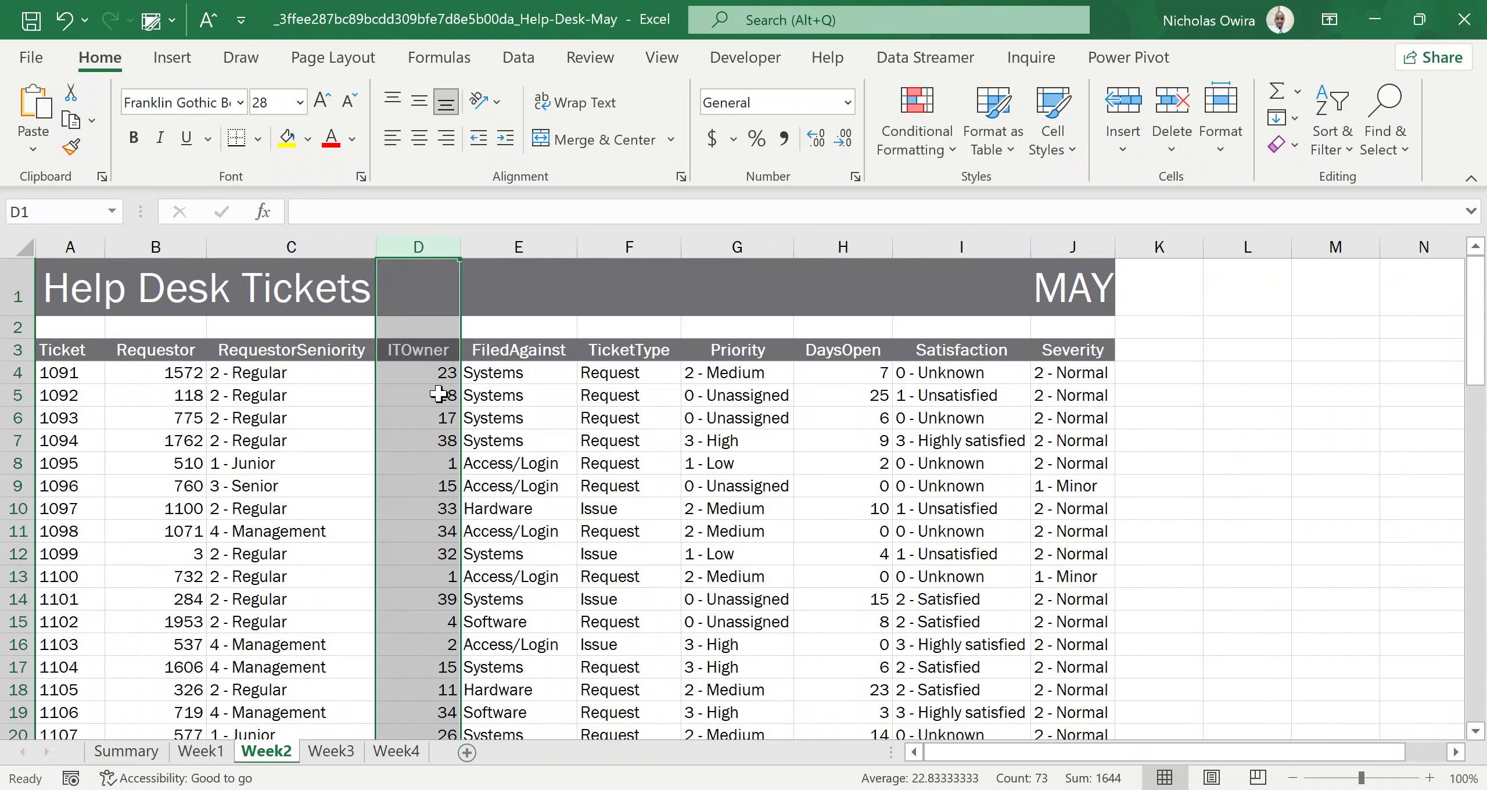
Step: Insert a blank sheet row above the row for ticket 1092
{"action": "left_click", "coordinate": [22, 397]}
{"action": "left_click", "coordinate": [140, 482]}
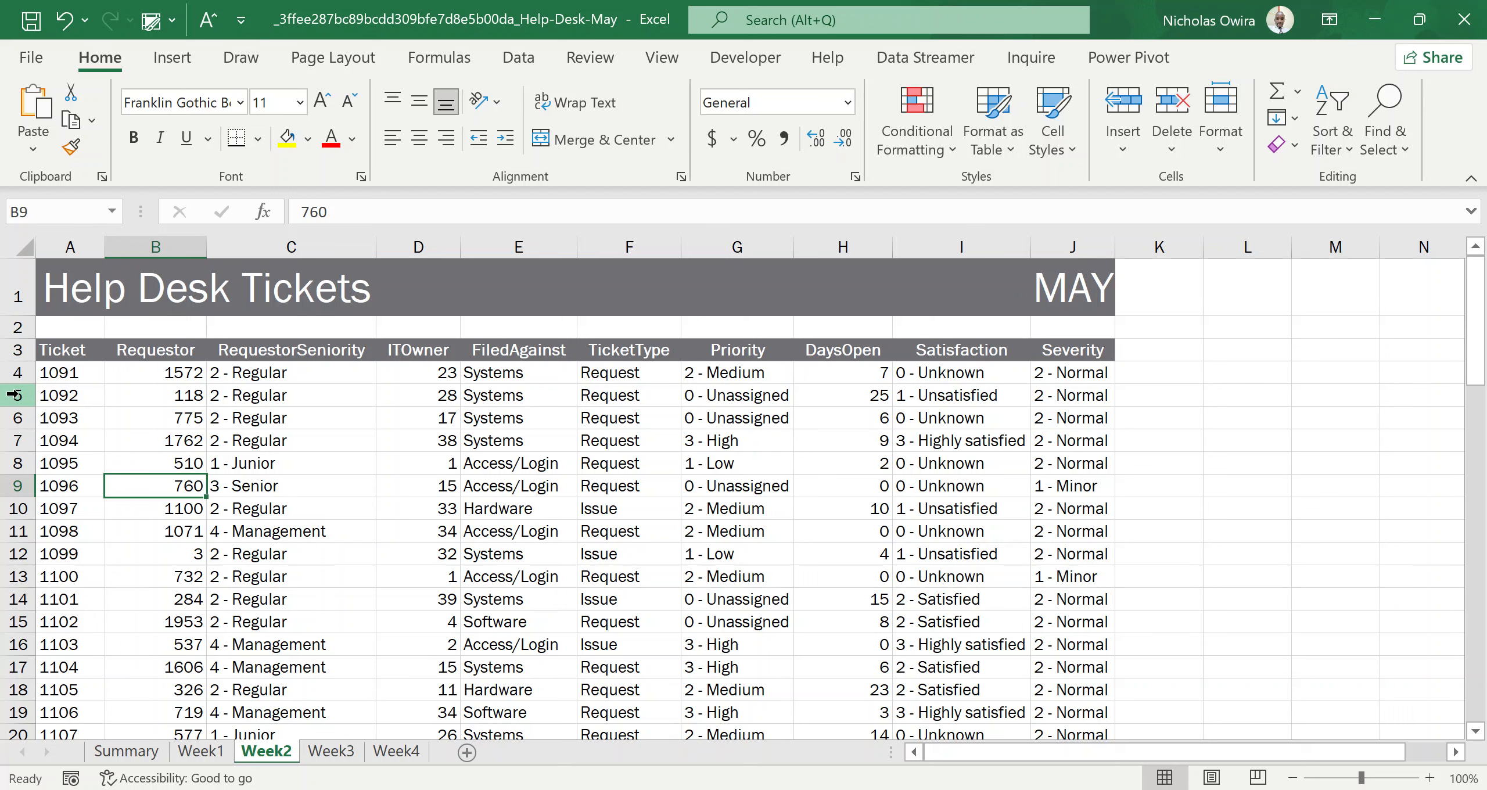
{"action": "left_click", "coordinate": [17, 396]}
{"action": "left_click_drag", "start_coordinate": [19, 396], "coordinate": [15, 395]}
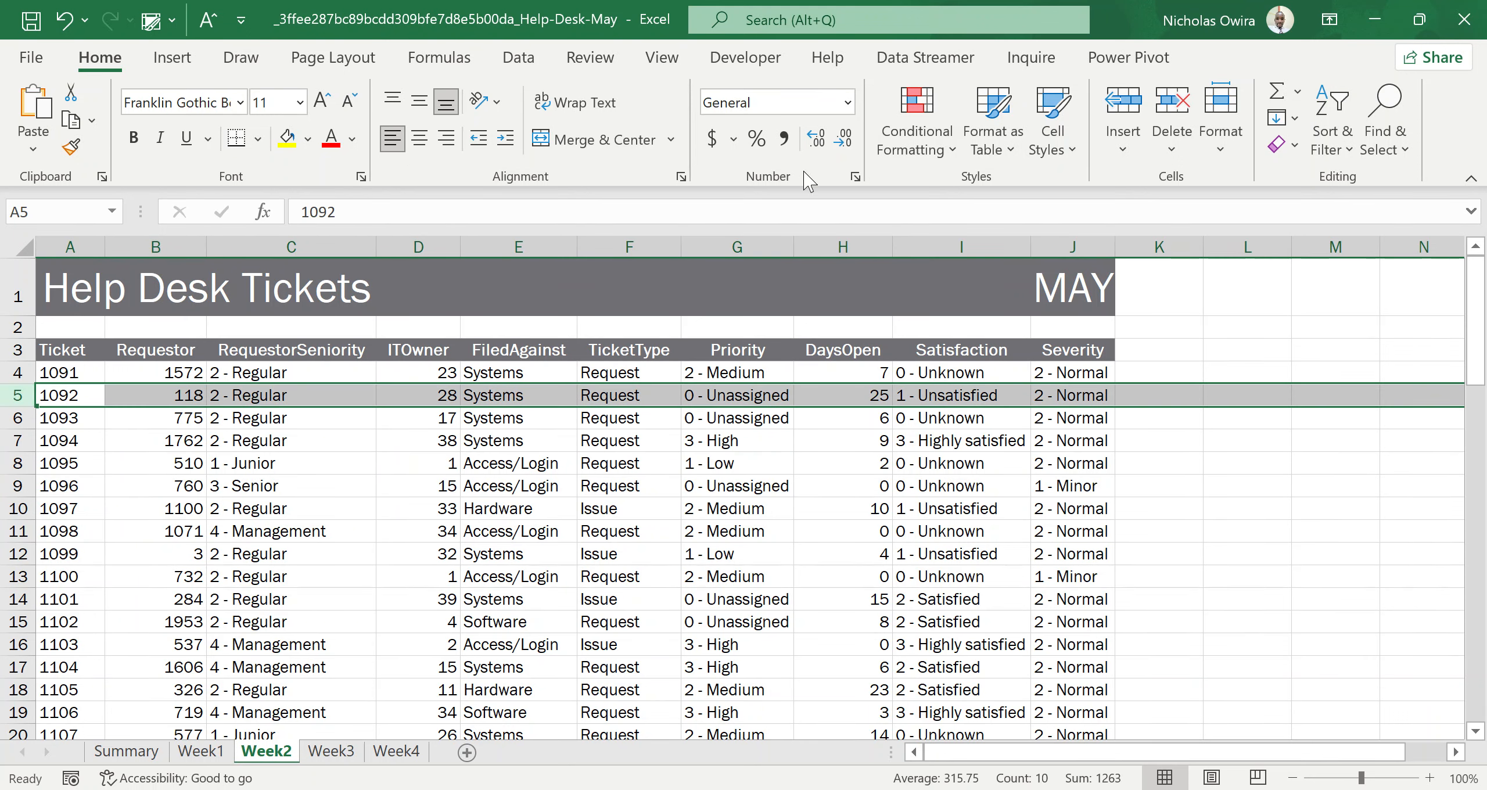
{"action": "left_click", "coordinate": [1124, 150]}
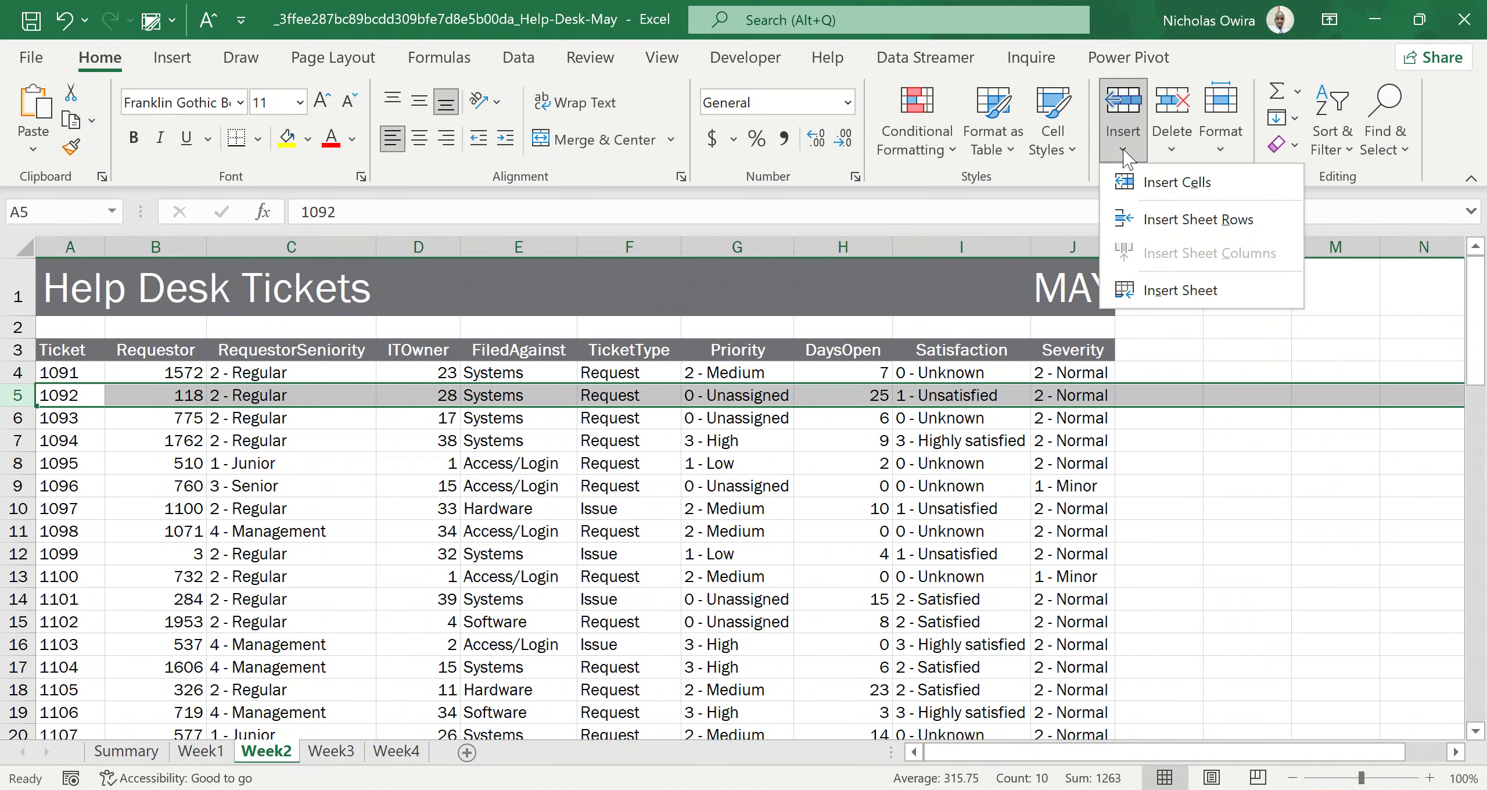
{"action": "left_click", "coordinate": [1164, 228]}
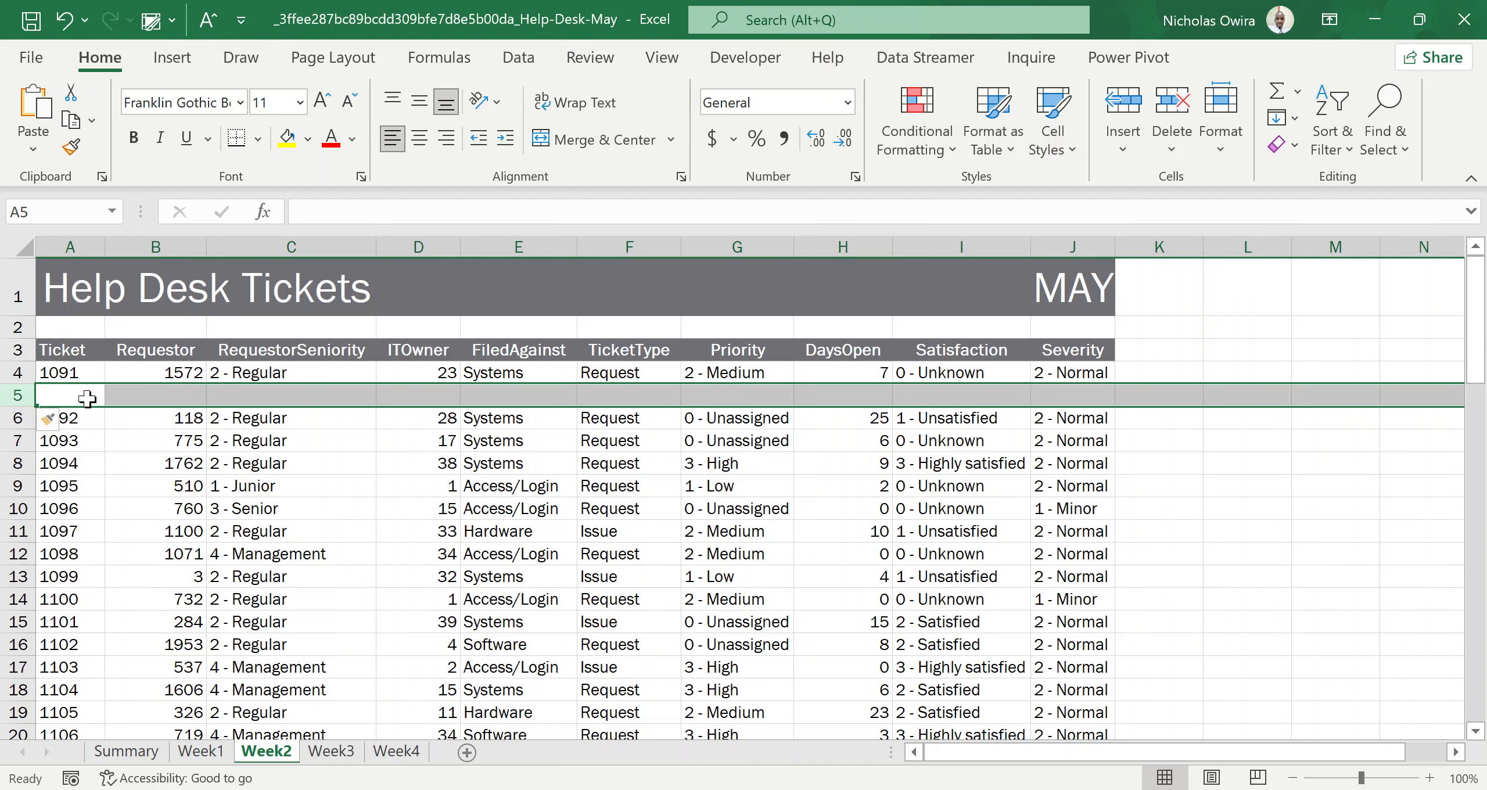
Step: Check the format options for the blank row 5 and delete that sheet row
{"action": "left_click", "coordinate": [68, 420]}
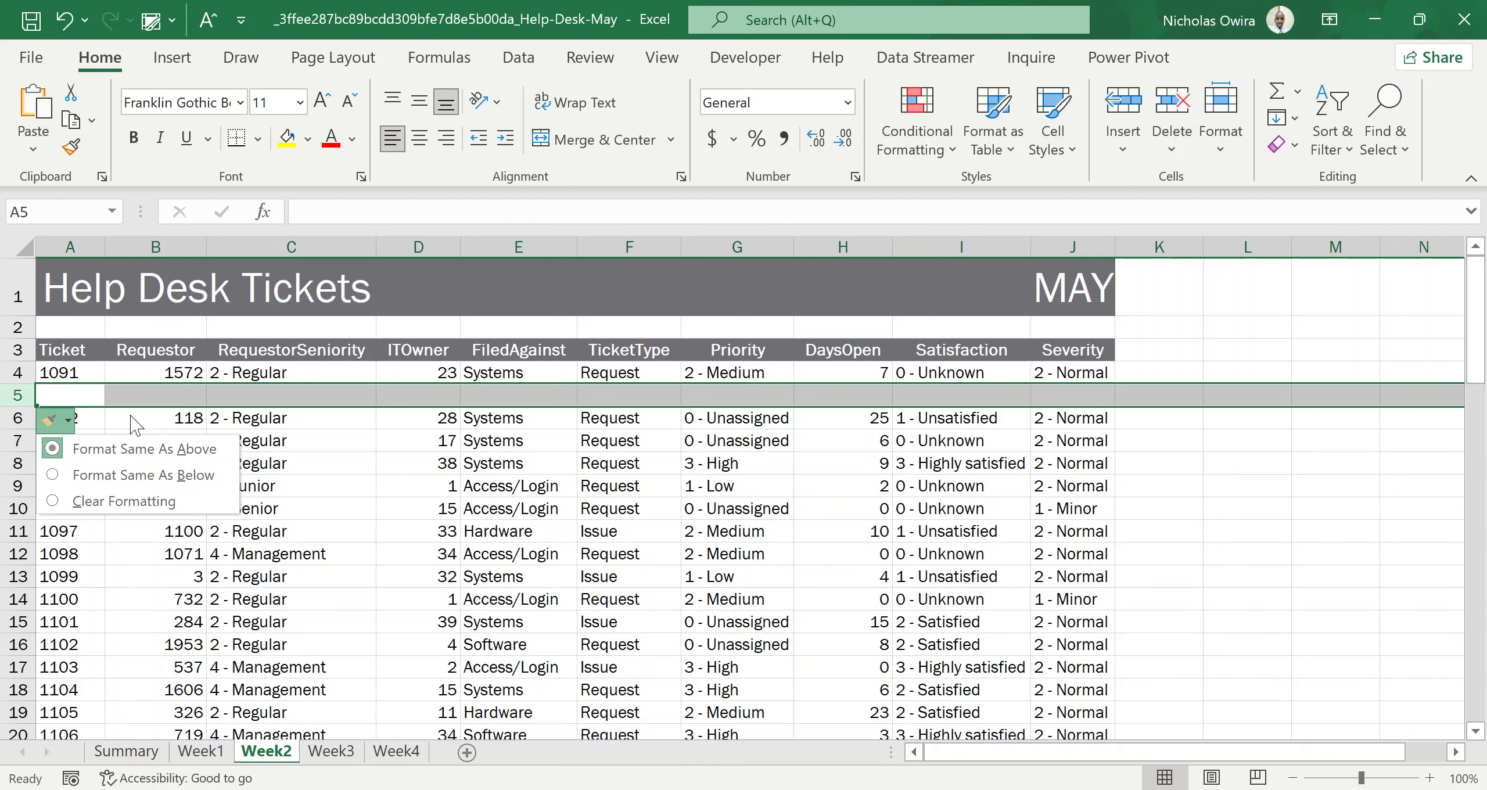
{"action": "left_click", "coordinate": [1172, 148]}
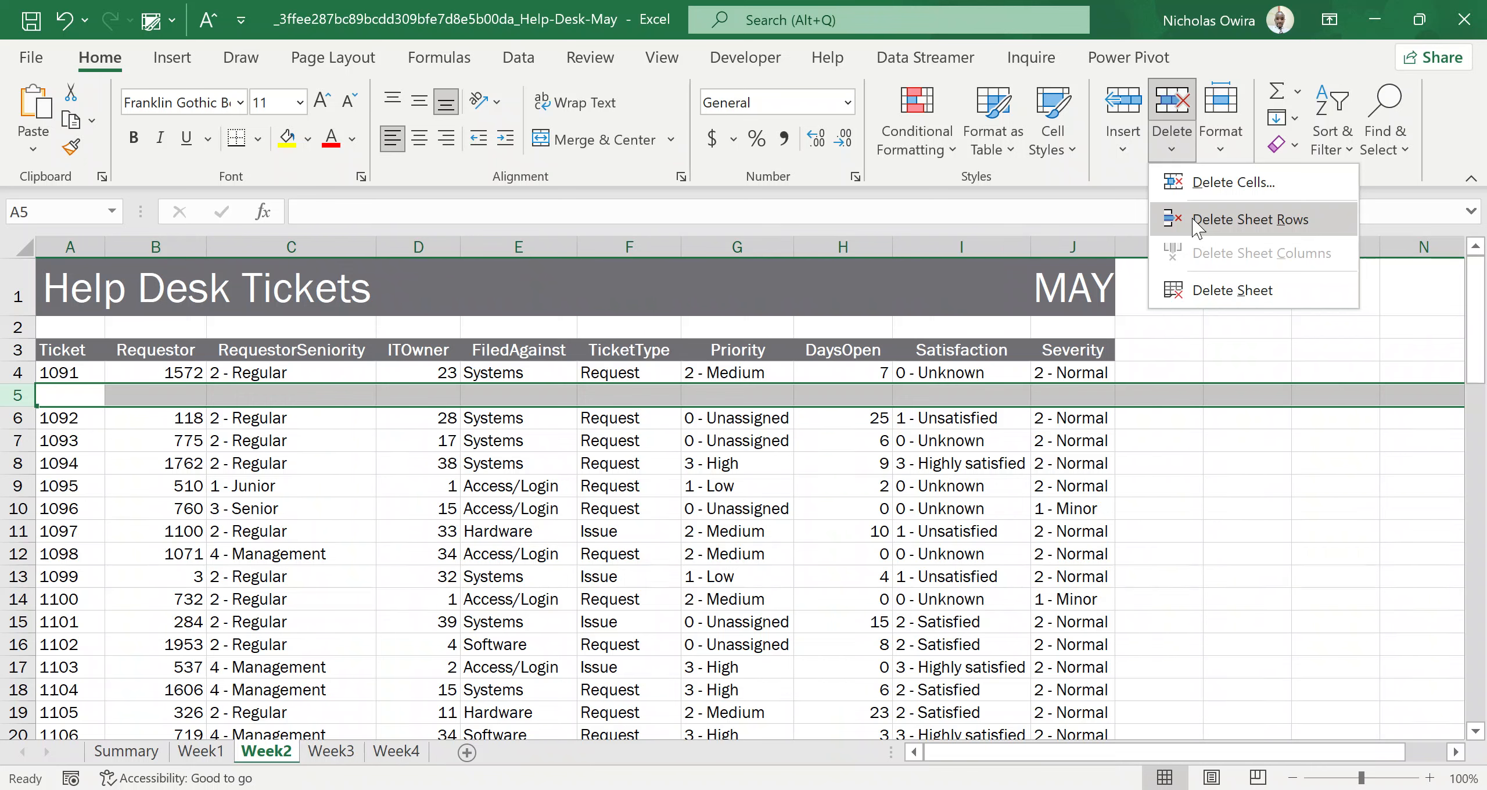
{"action": "left_click", "coordinate": [1248, 220]}
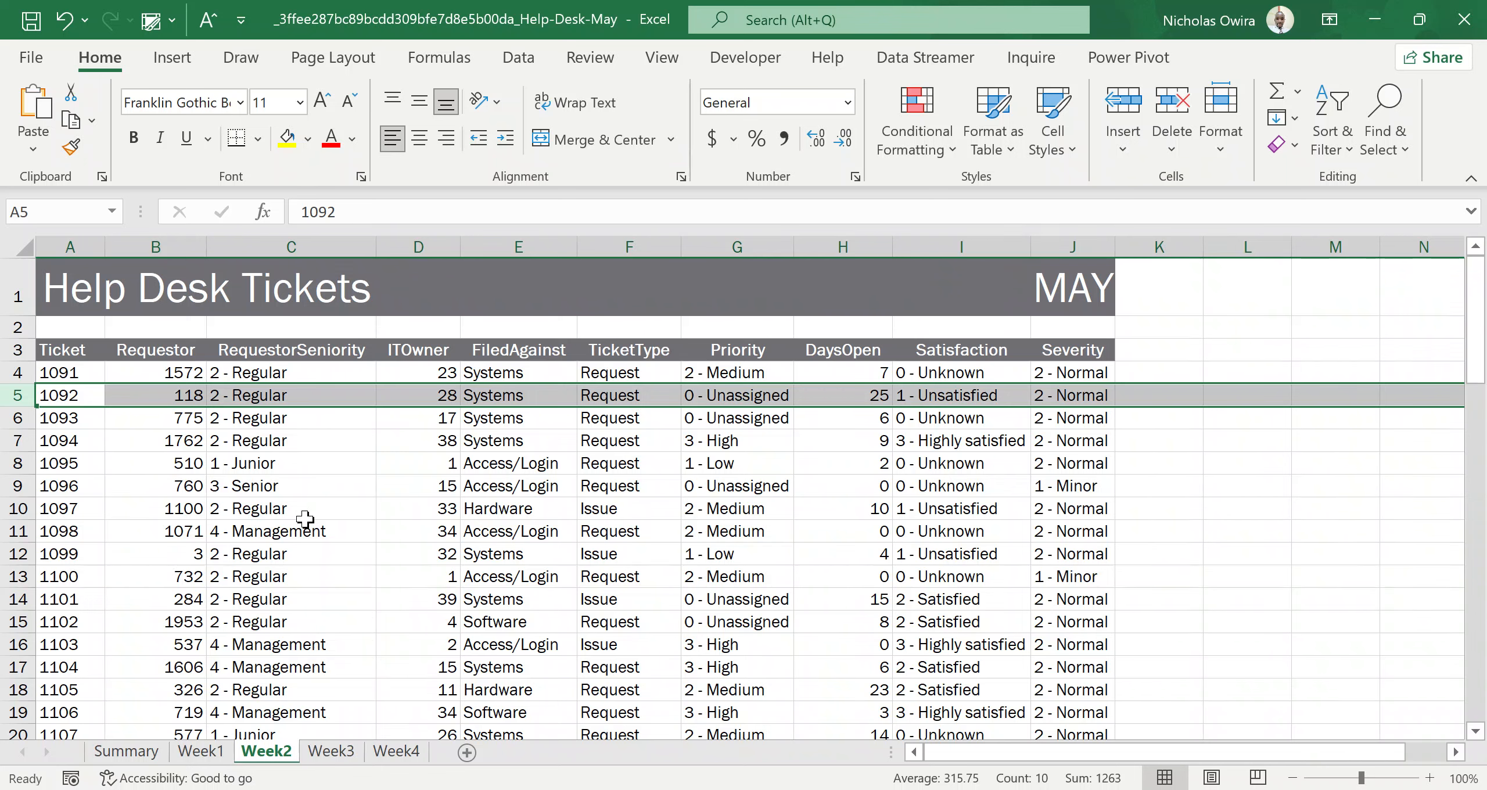
Step: Insert a new worksheet before the Week2 sheet
{"action": "left_click", "coordinate": [371, 538]}
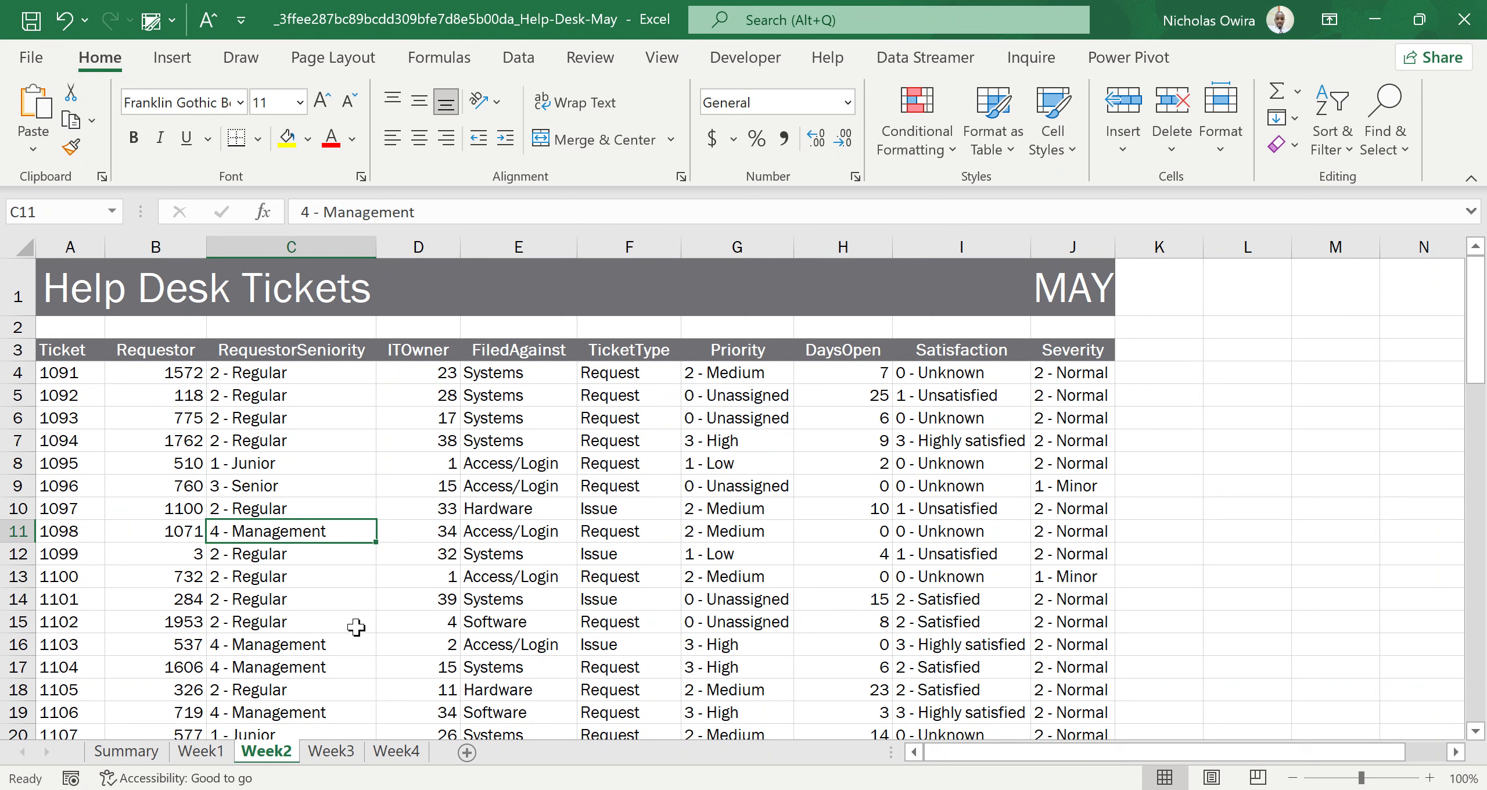
{"action": "left_click", "coordinate": [367, 491]}
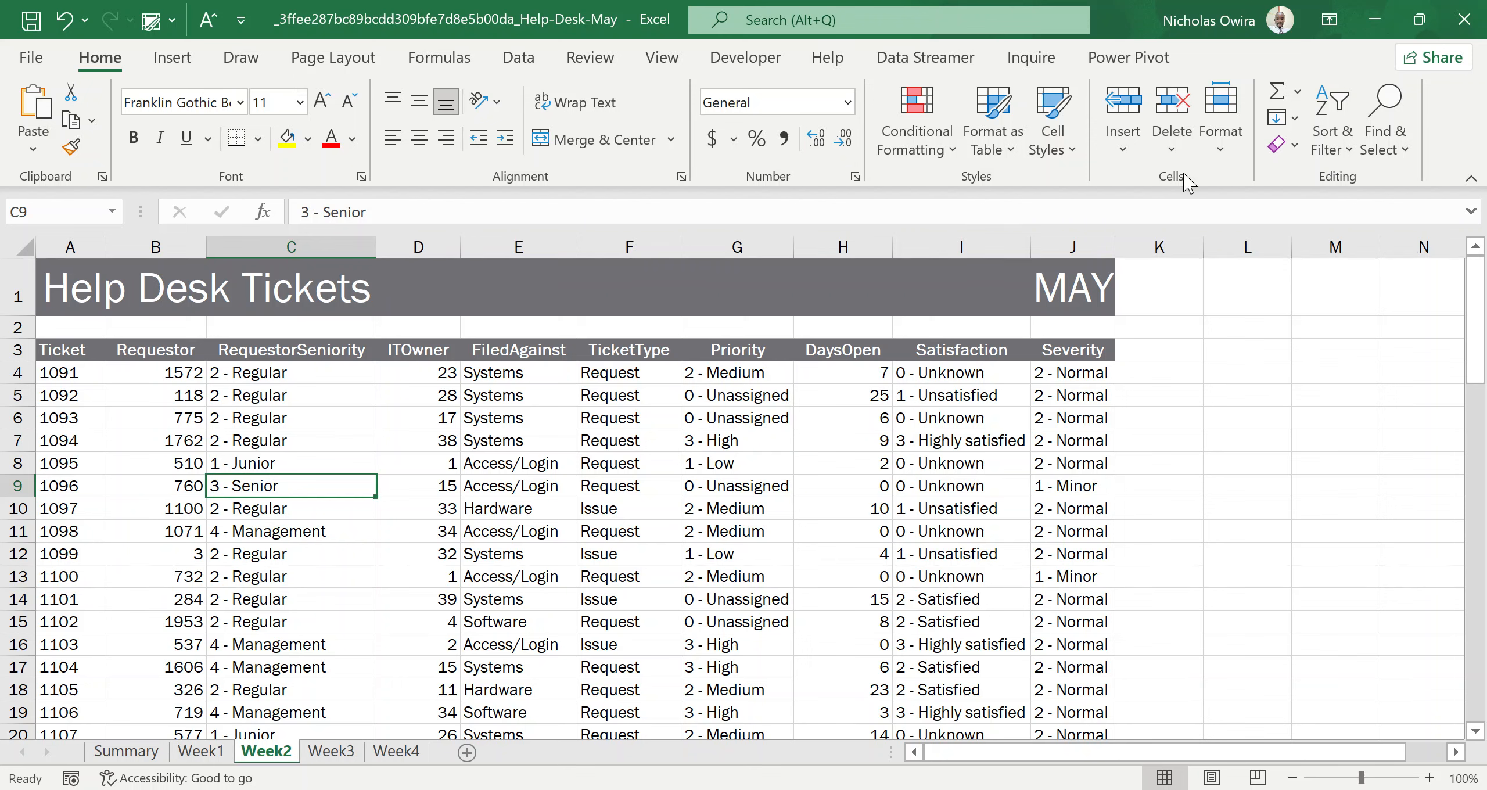
{"action": "left_click", "coordinate": [1123, 150]}
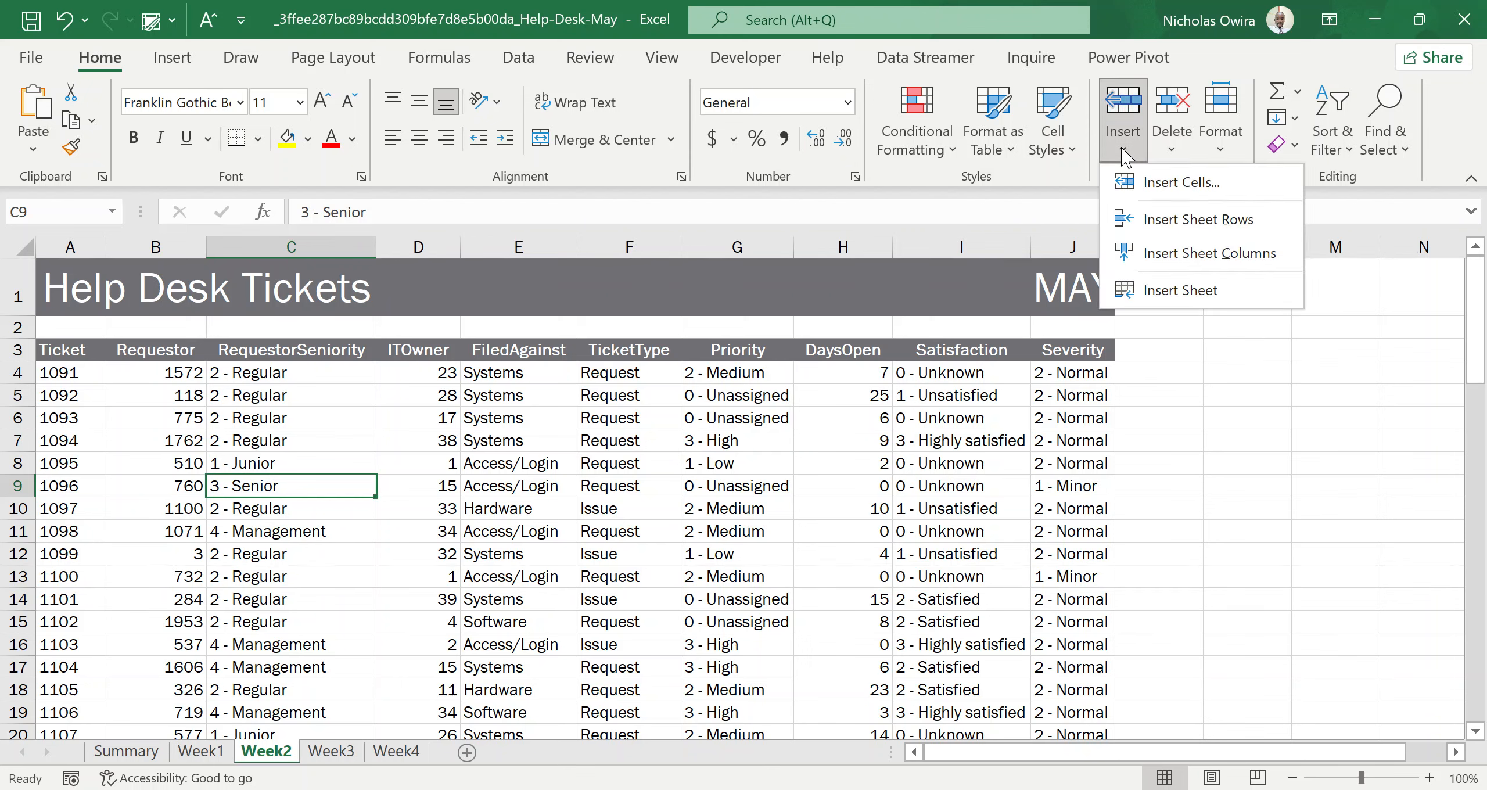
{"action": "left_click", "coordinate": [1149, 298]}
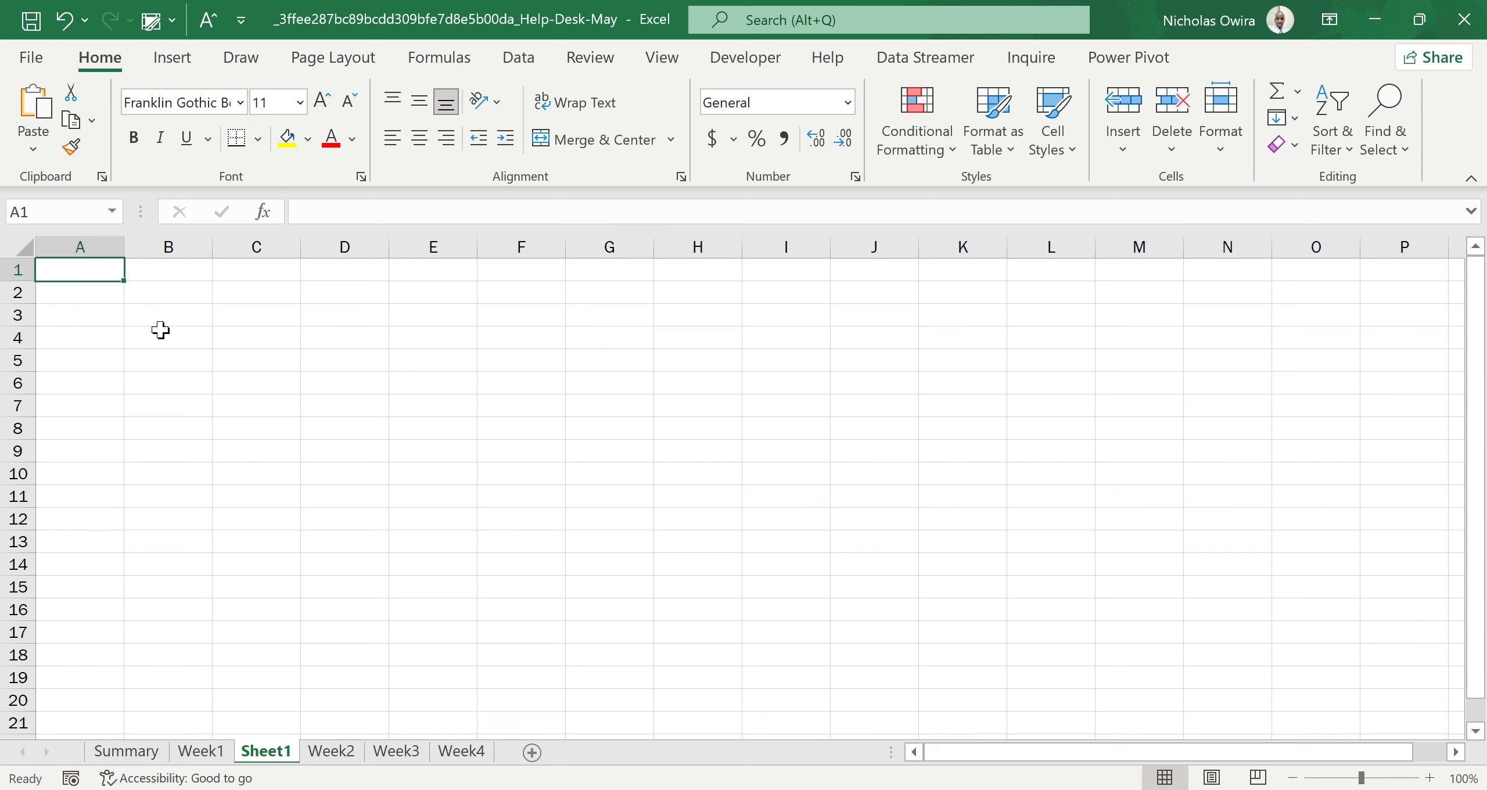
{"action": "left_click", "coordinate": [415, 625]}
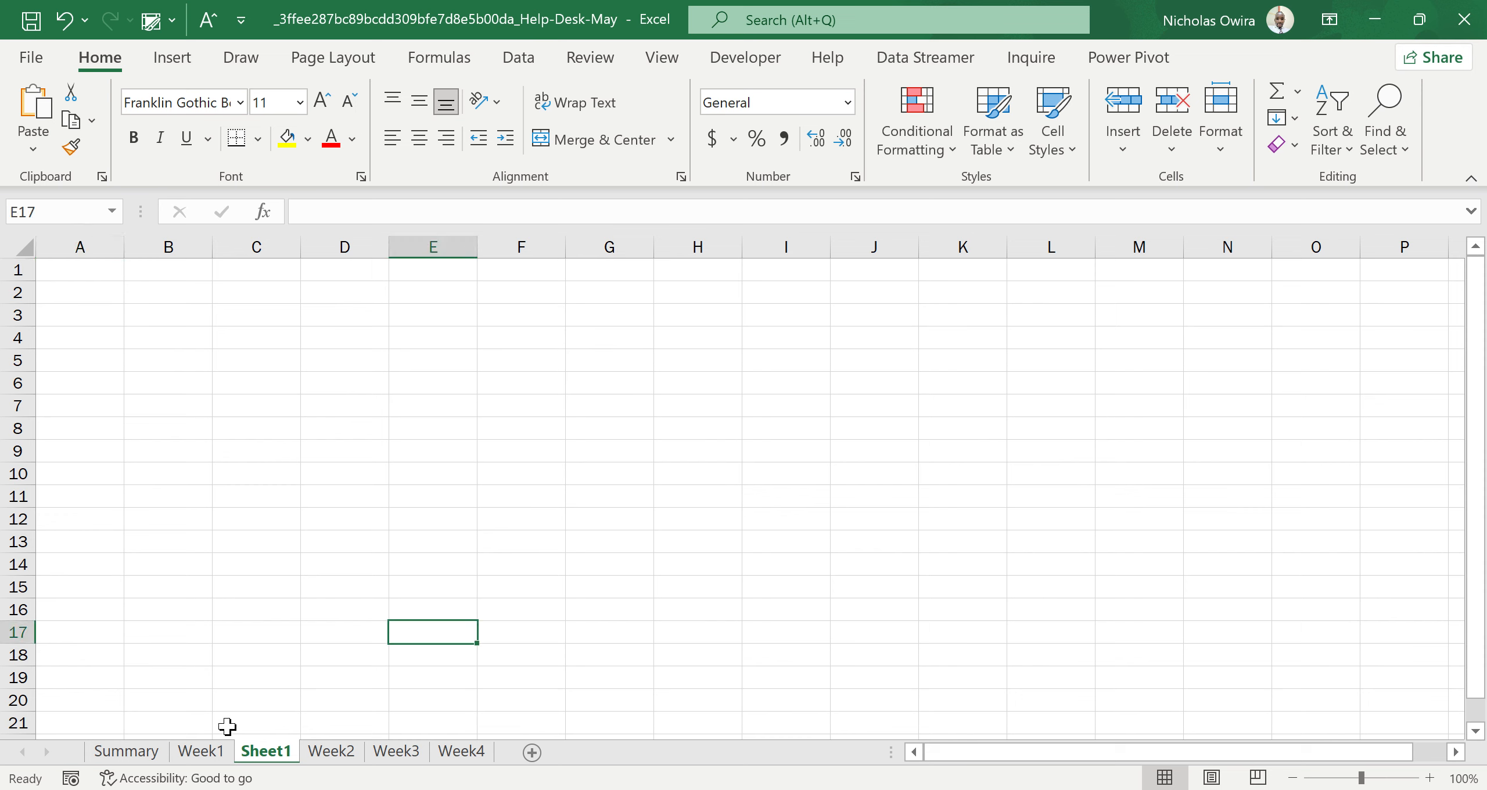
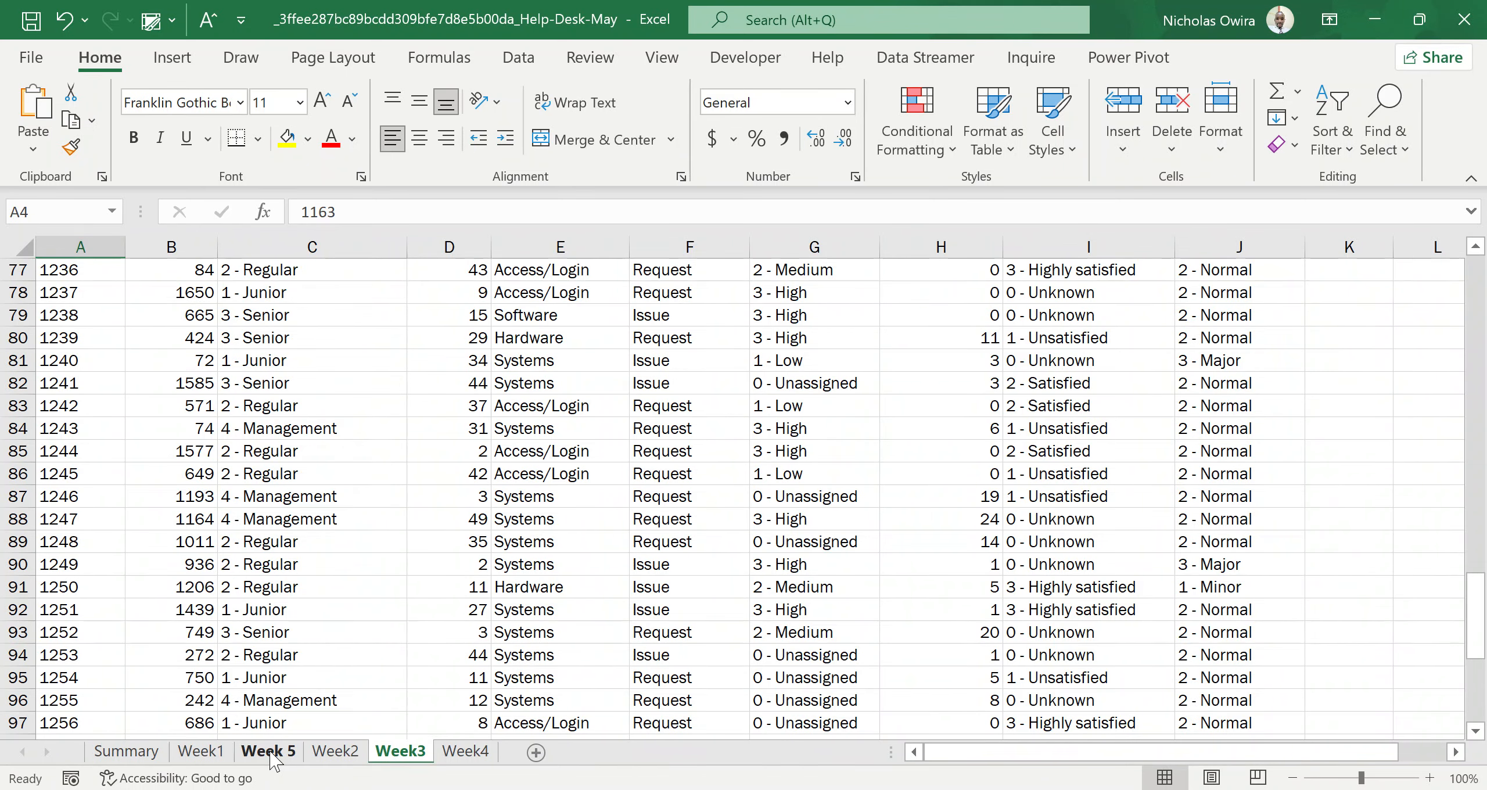
Step: Delete the empty Week 5 worksheet from the workbook
{"action": "left_click", "coordinate": [253, 477]}
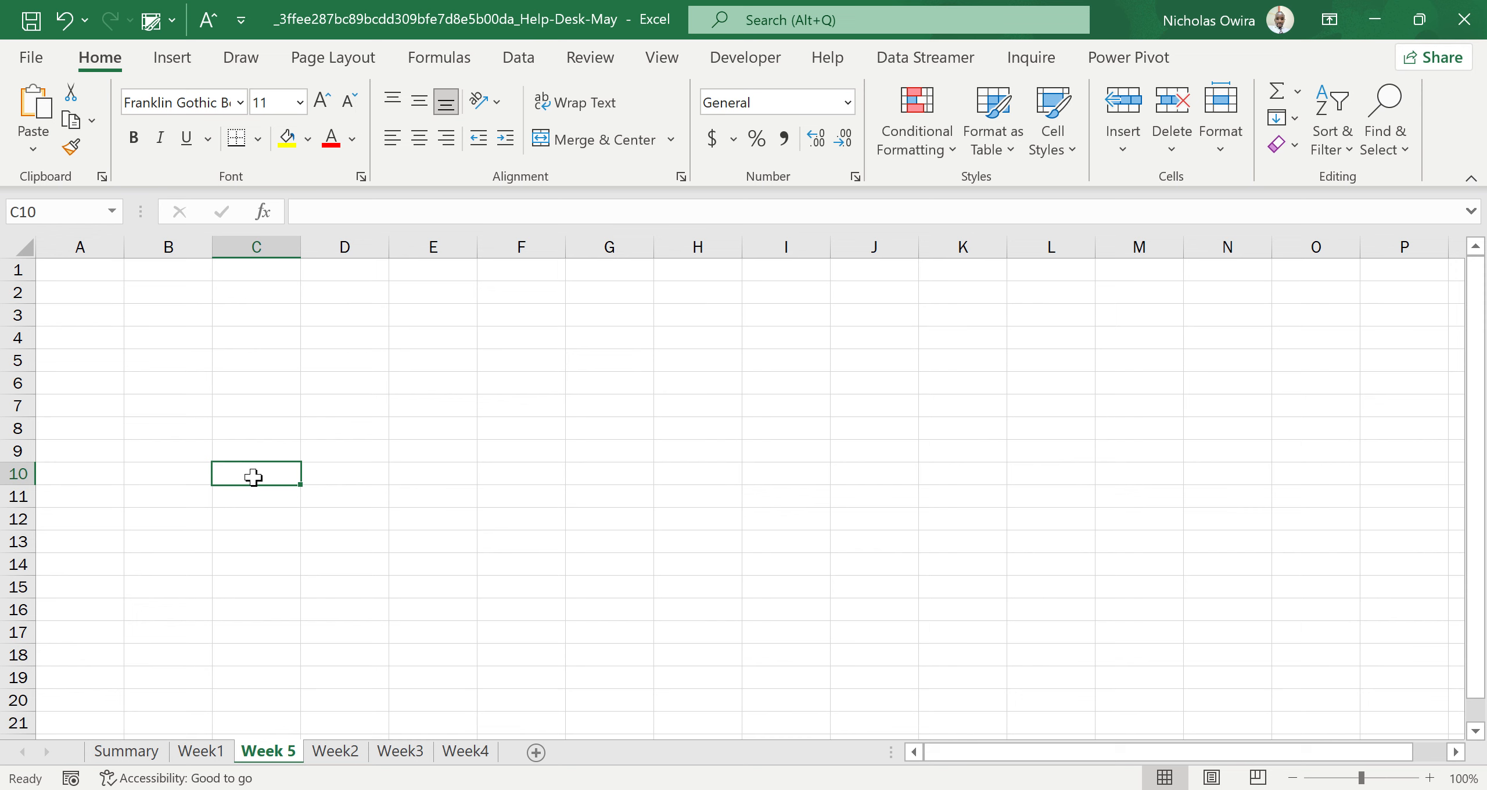
{"action": "left_click", "coordinate": [265, 433]}
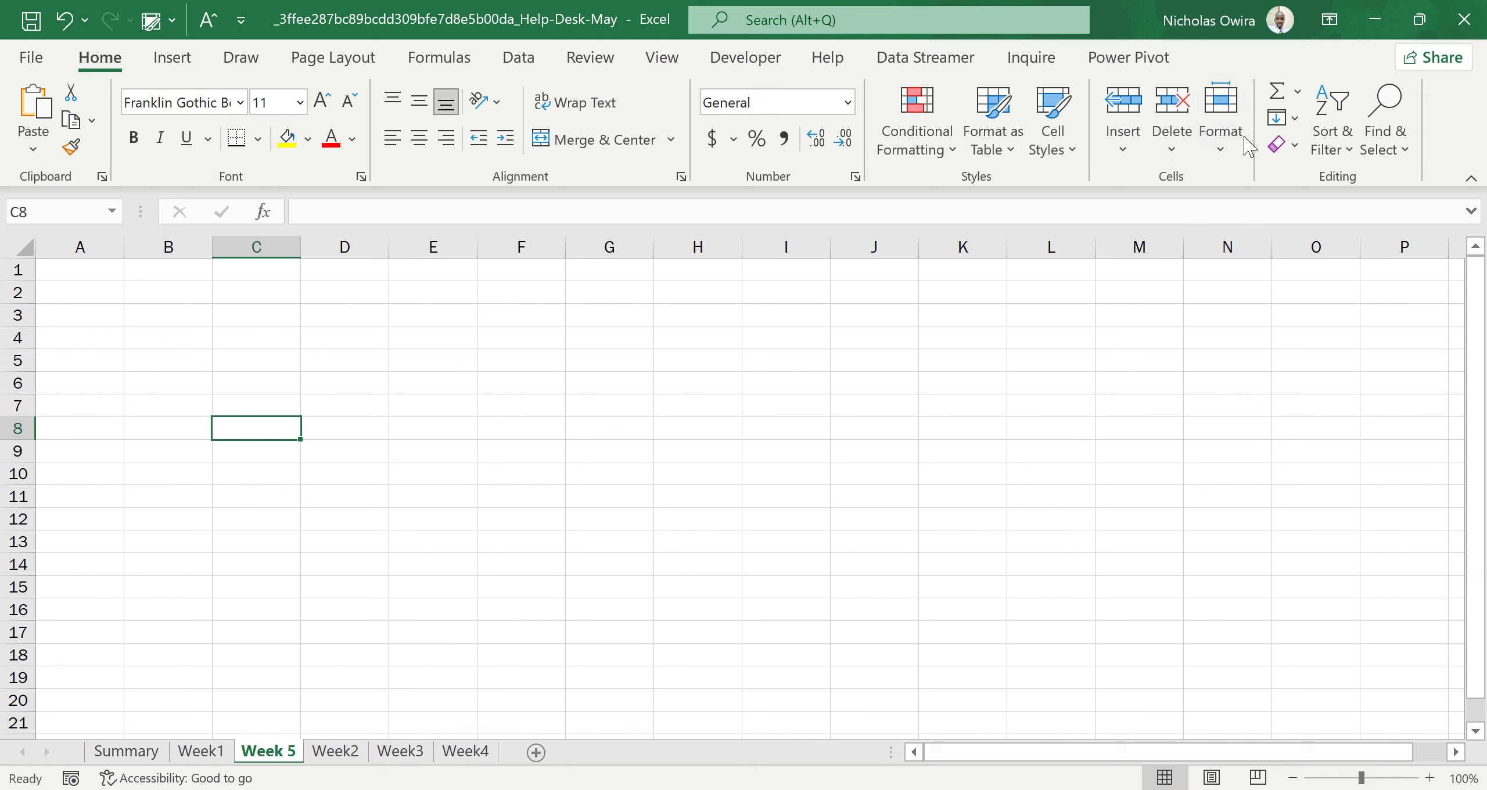
{"action": "left_click", "coordinate": [1172, 149]}
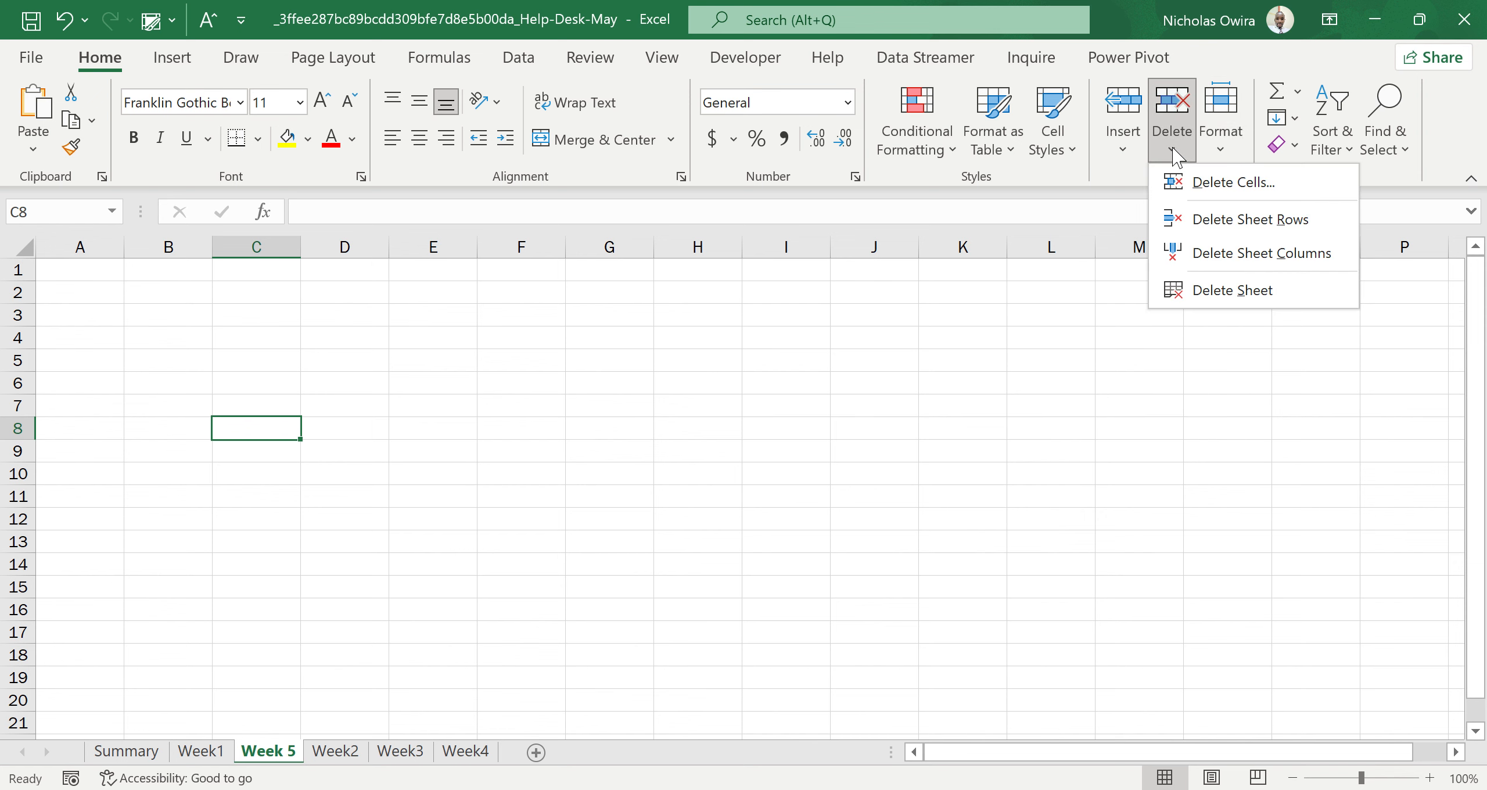
{"action": "left_click", "coordinate": [1185, 290]}
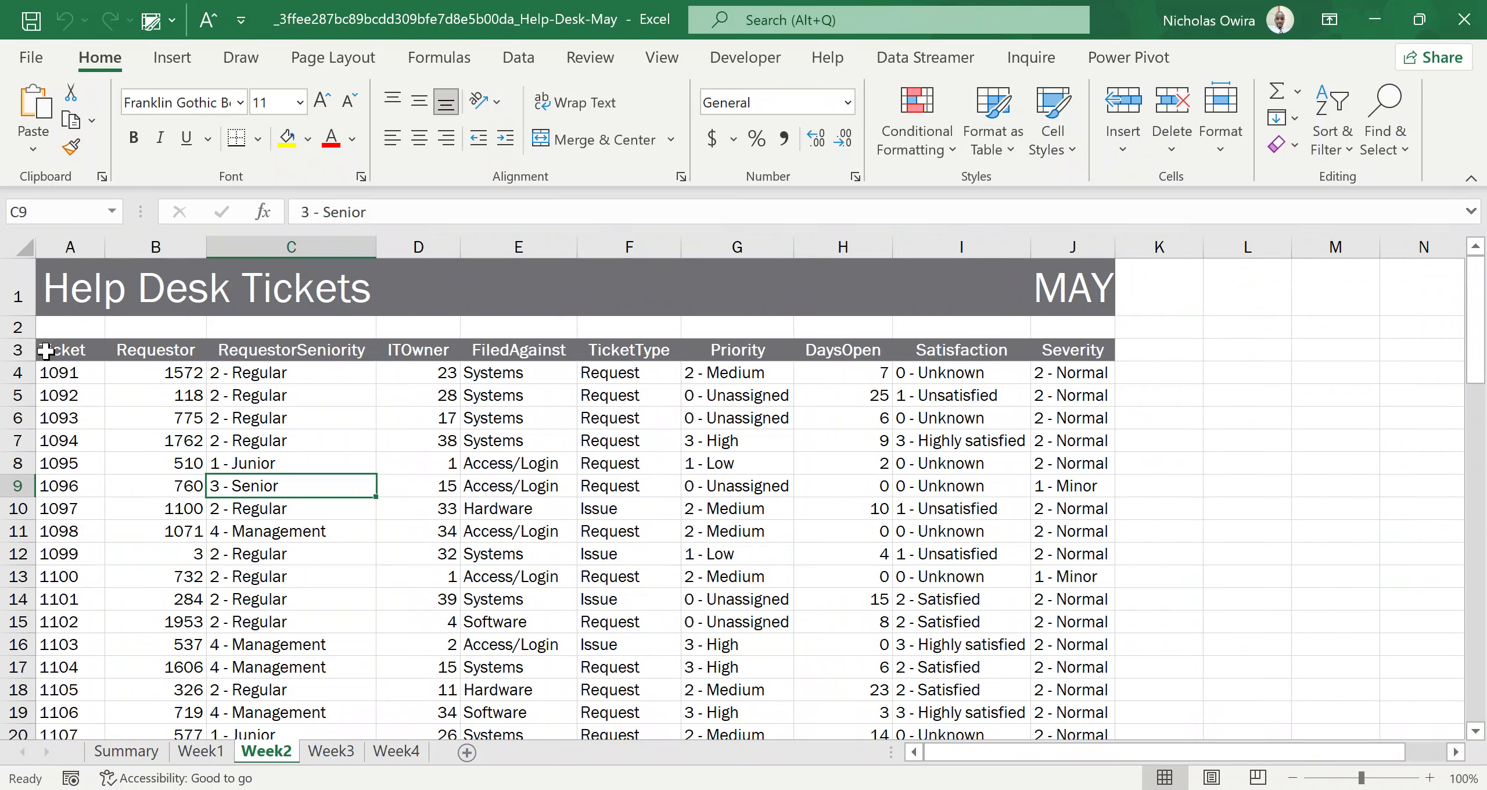
Step: Select the whole Week2 ticket table from its header row down and autofit its column widths
{"action": "left_click", "coordinate": [45, 351]}
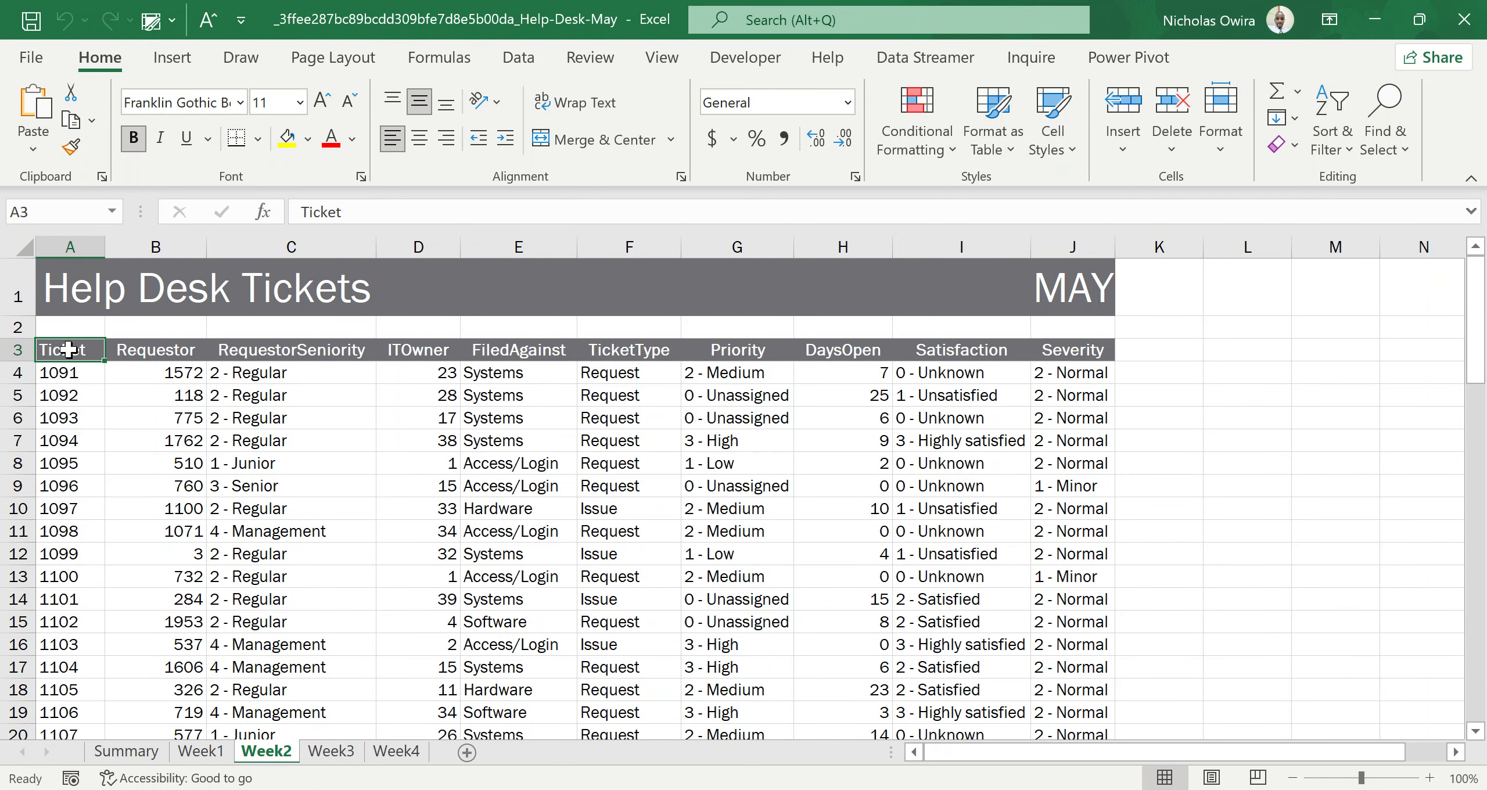
{"action": "key", "text": "ctrl+shift+Right"}
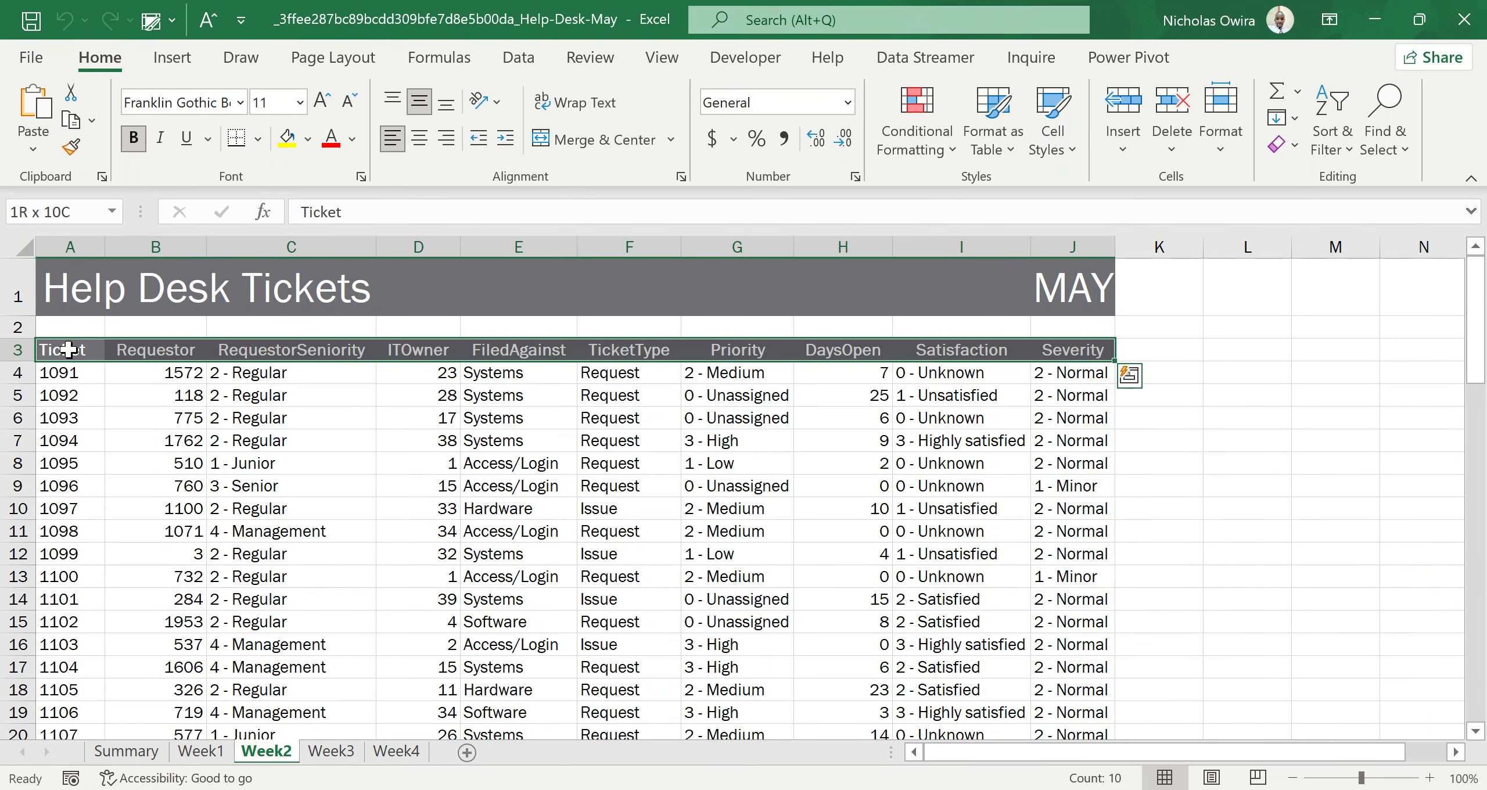
{"action": "key", "text": "ctrl+shift+Down"}
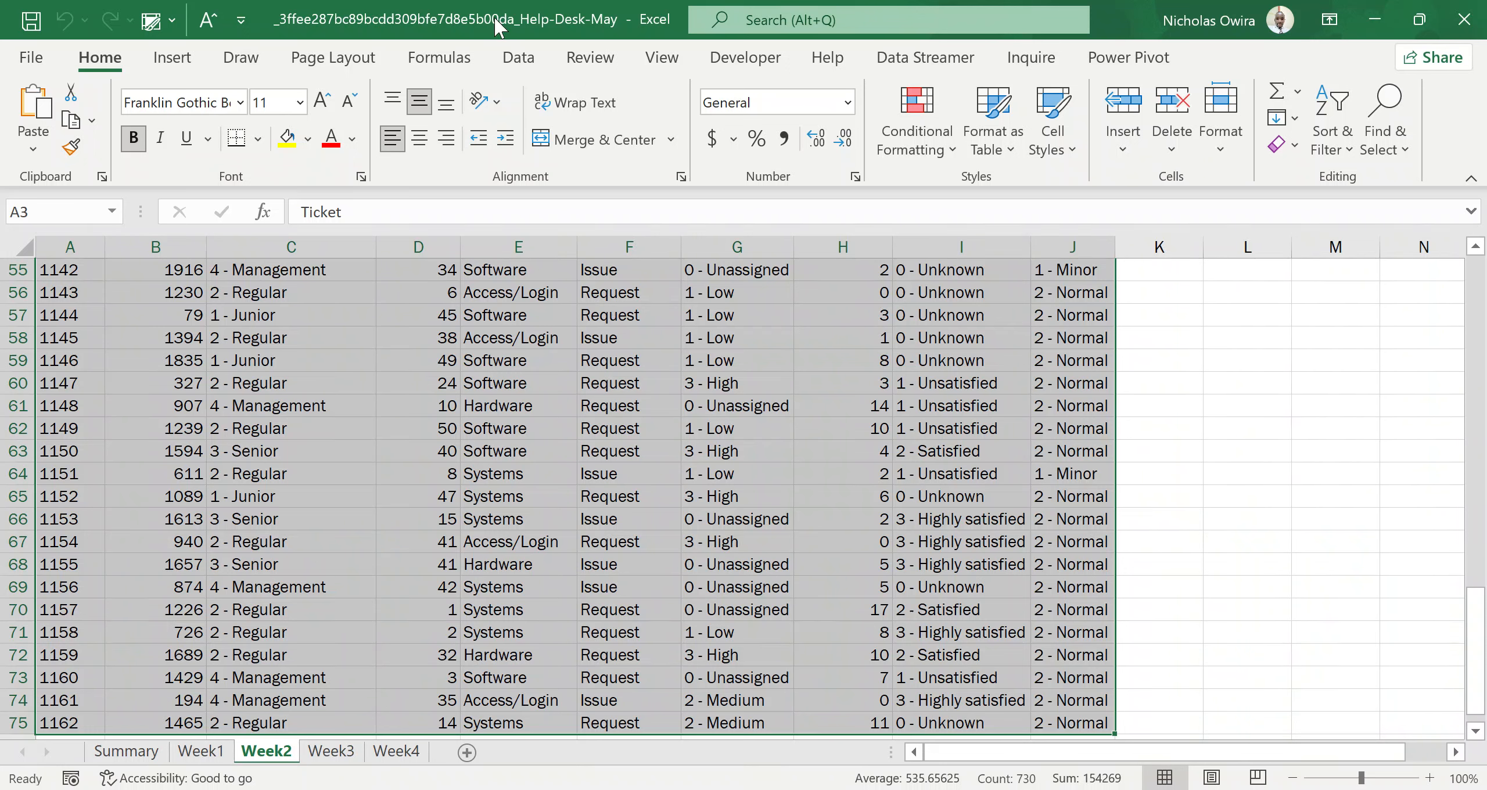
{"action": "left_click", "coordinate": [1216, 148]}
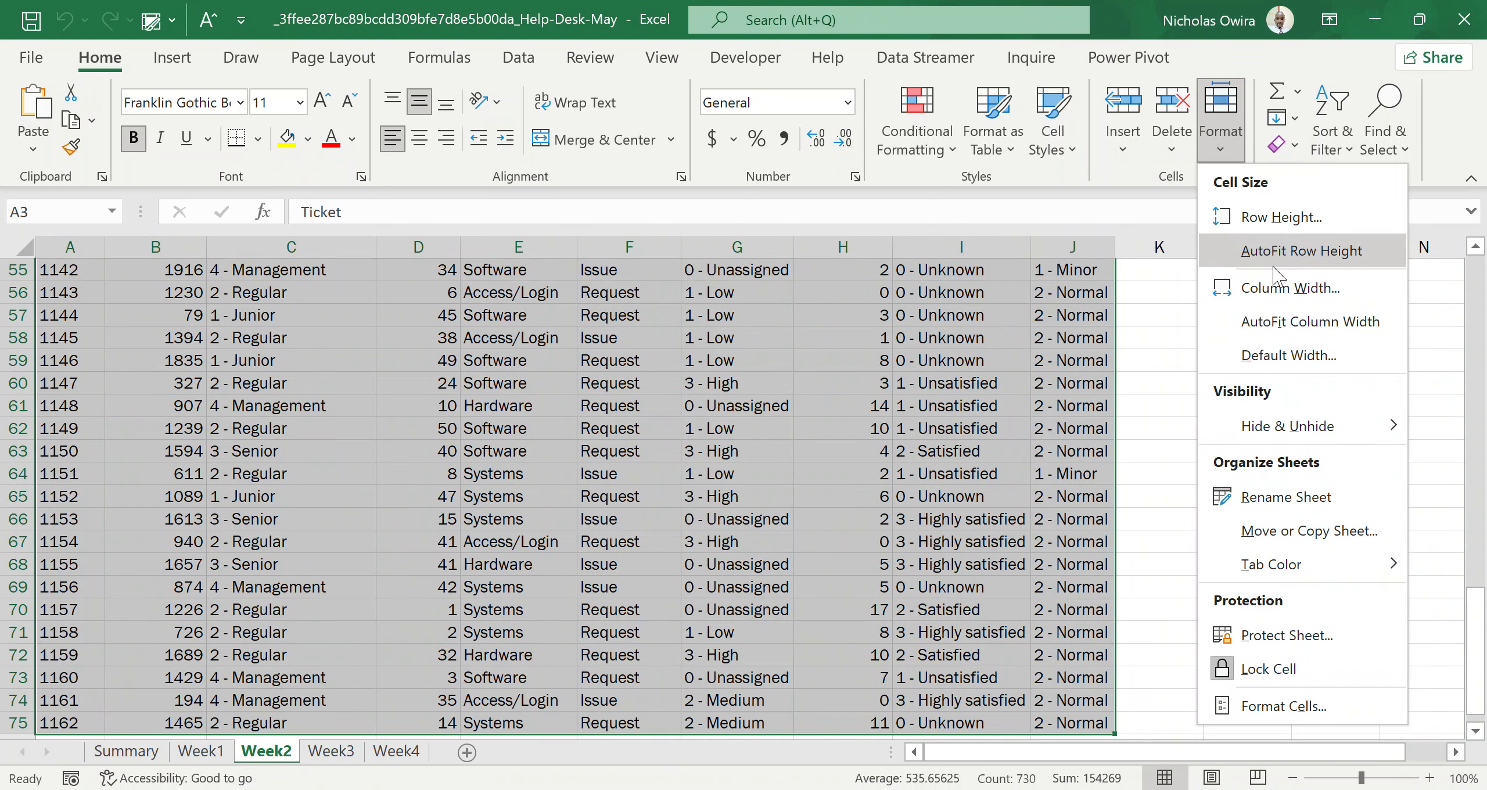
{"action": "left_click", "coordinate": [1283, 324]}
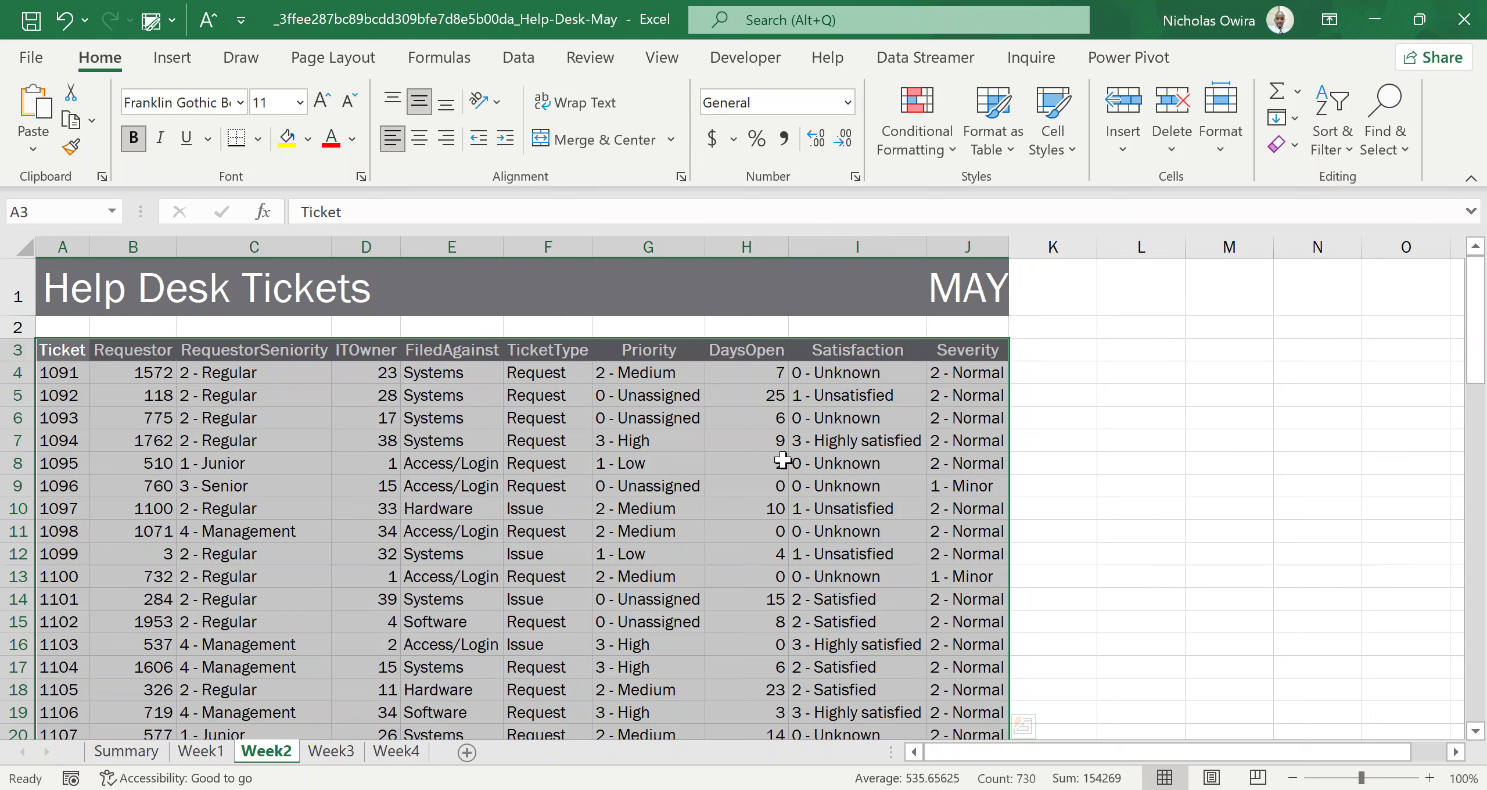
Step: Reapply AutoFit Column Width to the selected Week2 ticket table and deselect the range
{"action": "left_click", "coordinate": [1221, 149]}
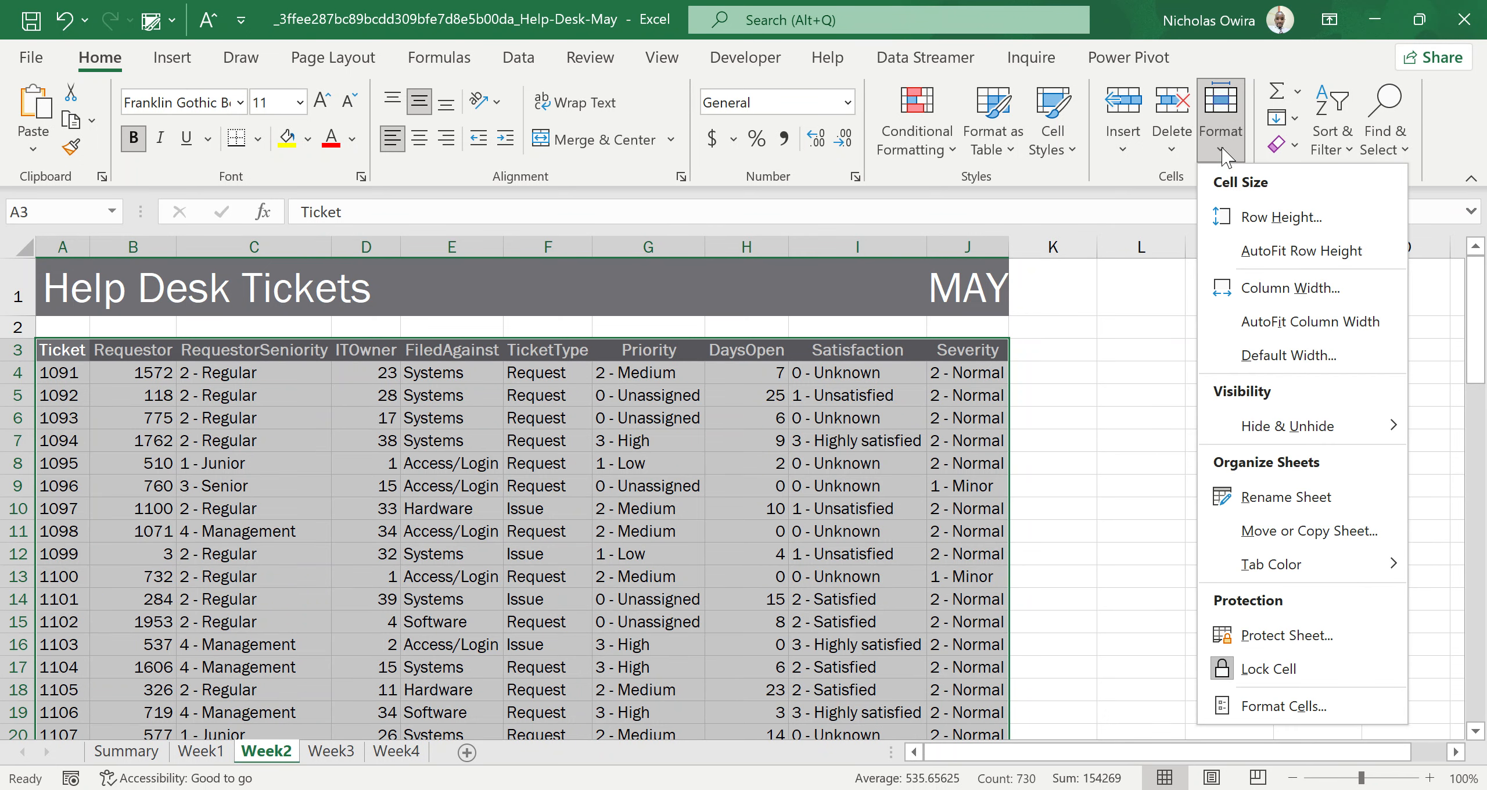
{"action": "left_click", "coordinate": [1260, 324]}
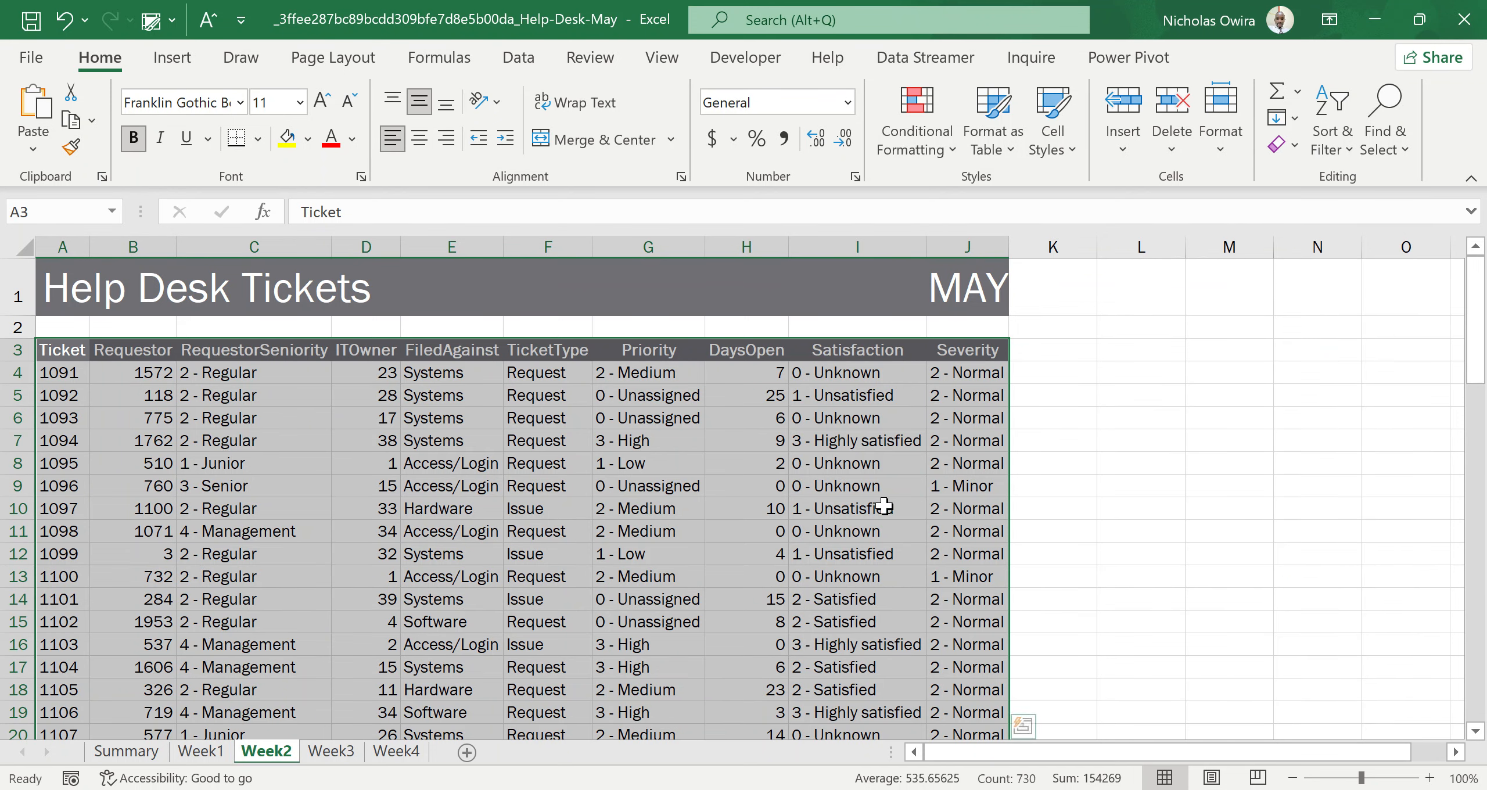
{"action": "left_click", "coordinate": [581, 537]}
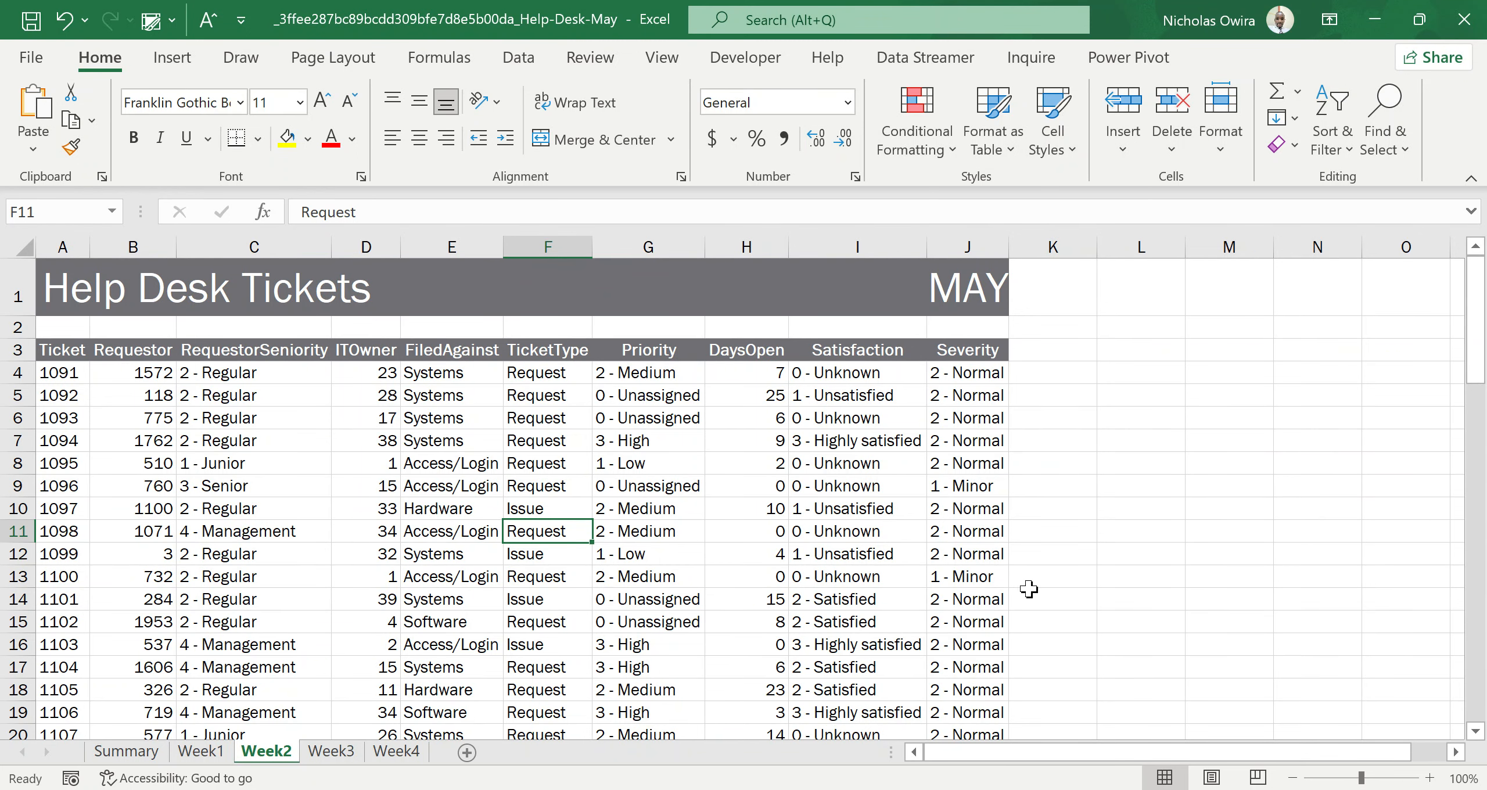
Step: Format the Week2 ticket data $A$3:$J$75 as a table with headers, using the purple banded style in the first Medium row
{"action": "left_click", "coordinate": [1475, 730]}
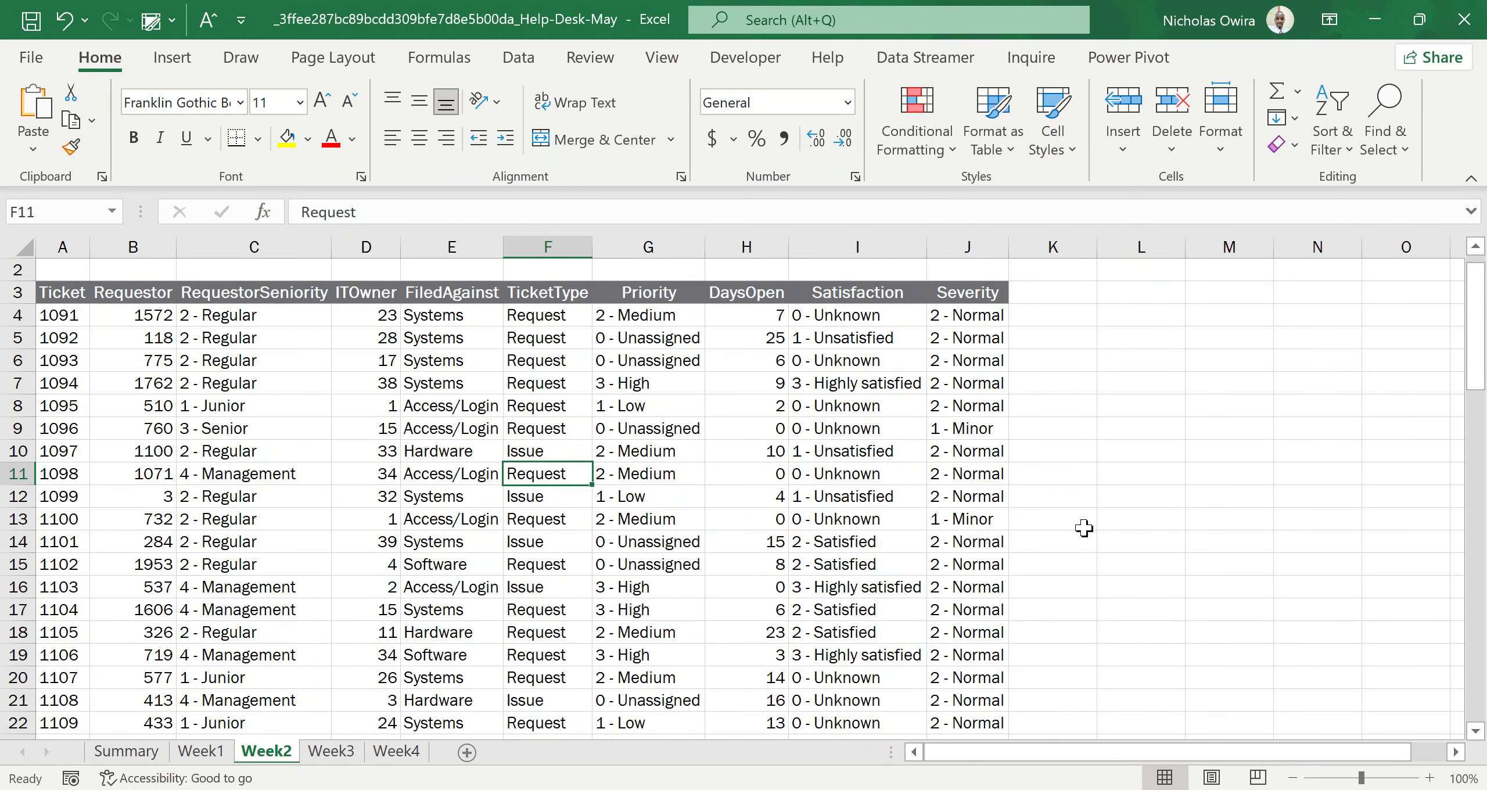
{"action": "left_click", "coordinate": [578, 500]}
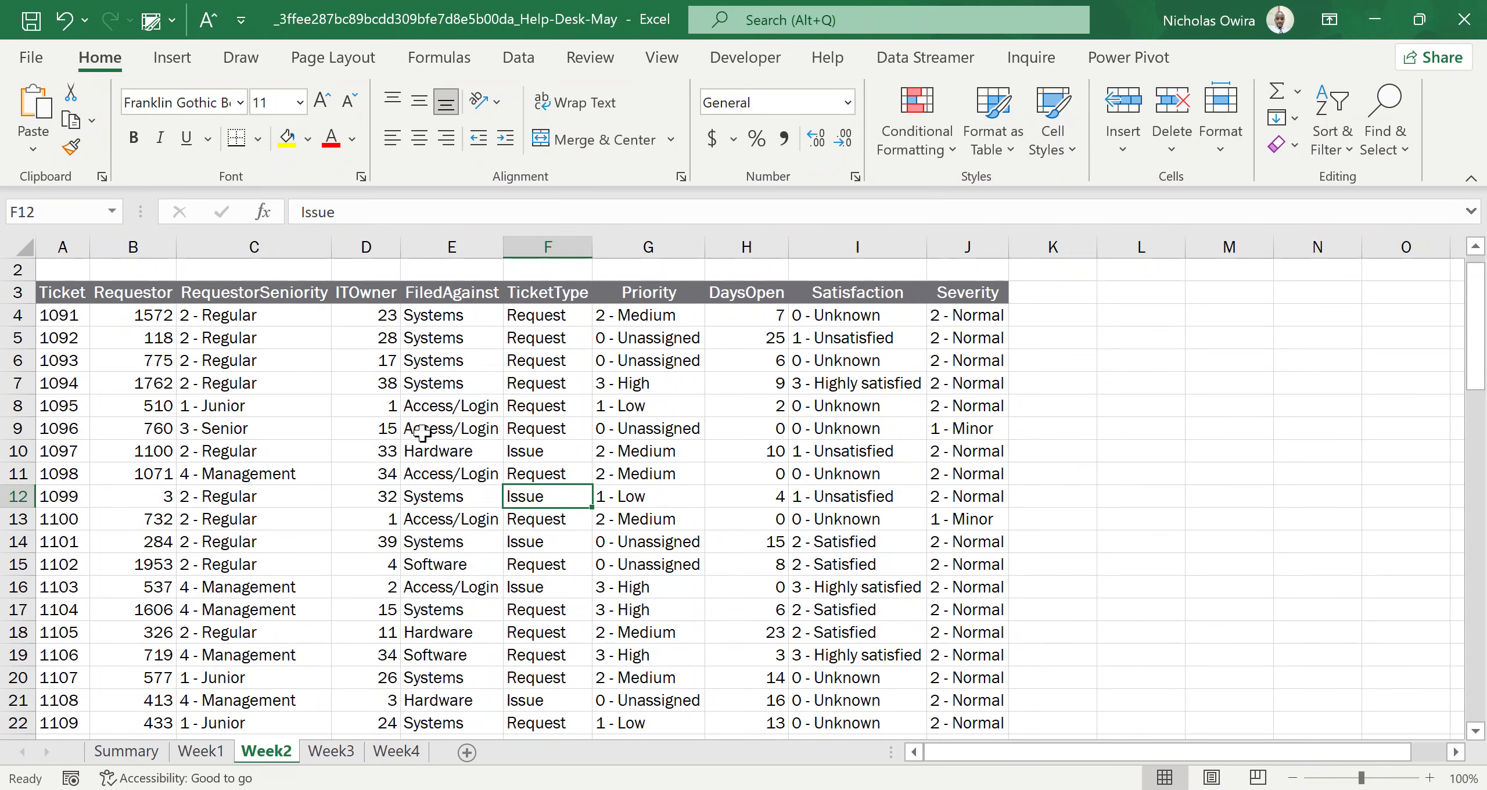
{"action": "left_click", "coordinate": [423, 431]}
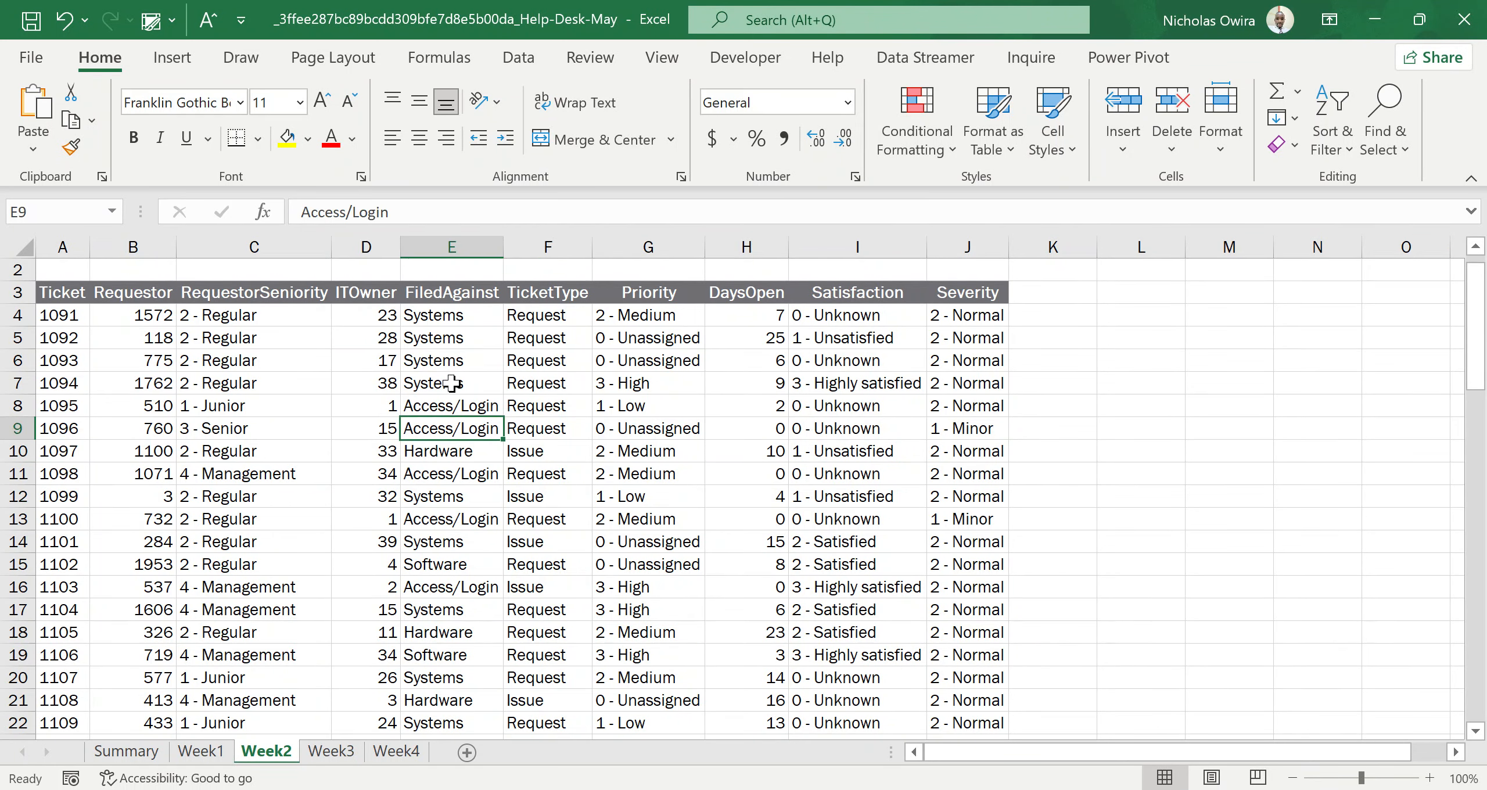
{"action": "left_click", "coordinate": [427, 398]}
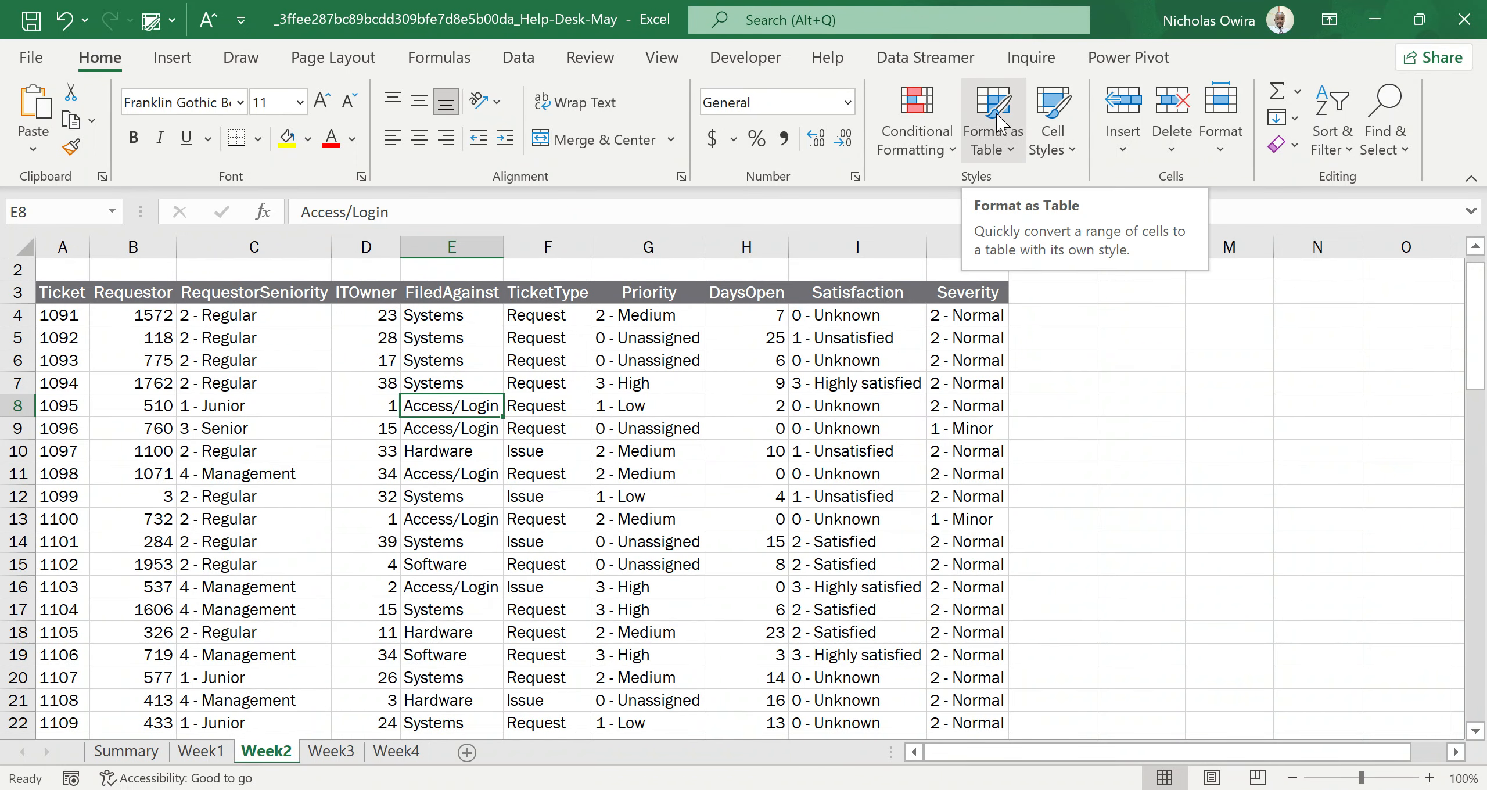
{"action": "left_click", "coordinate": [1006, 148]}
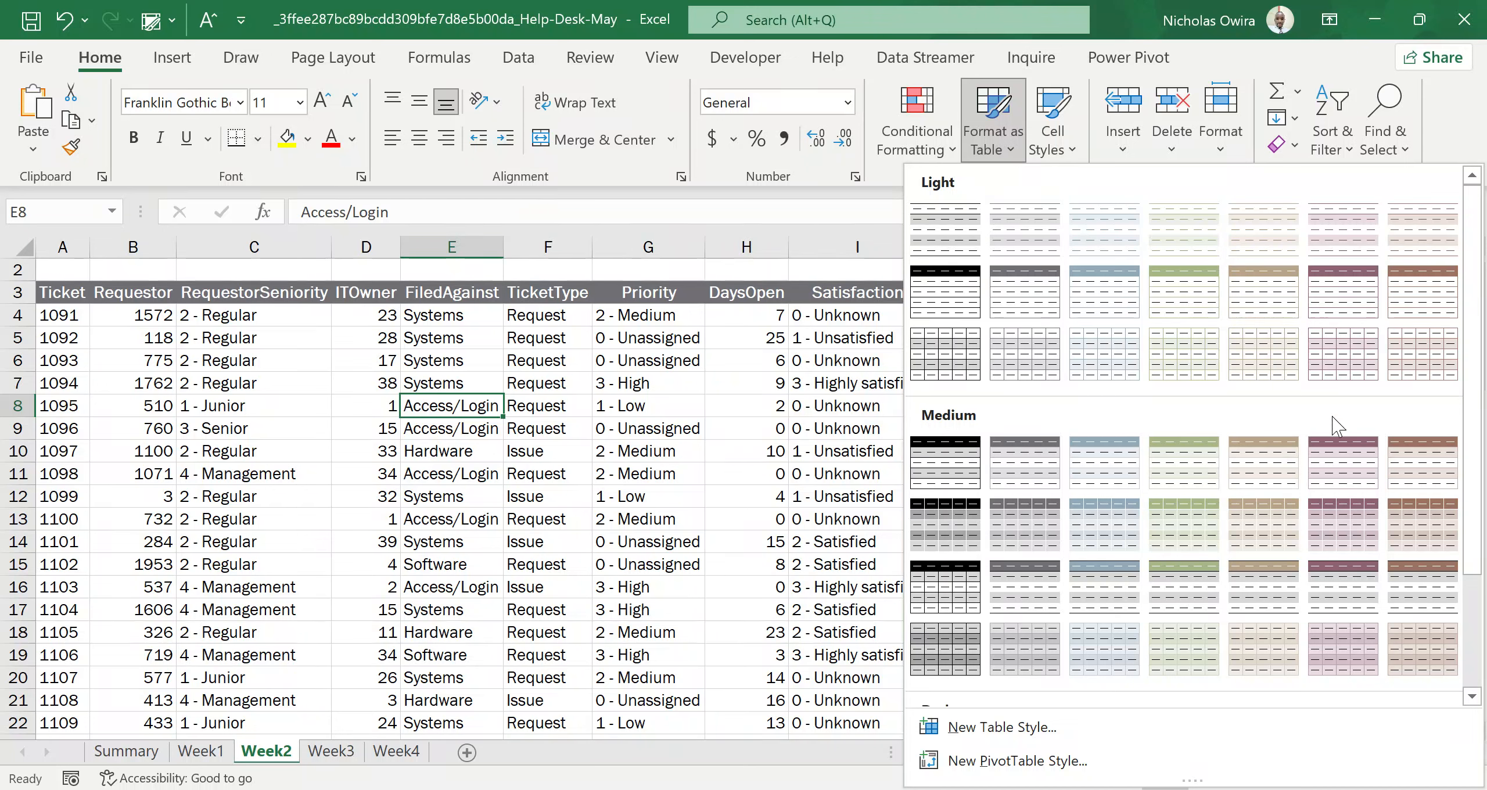
{"action": "left_click", "coordinate": [1339, 468]}
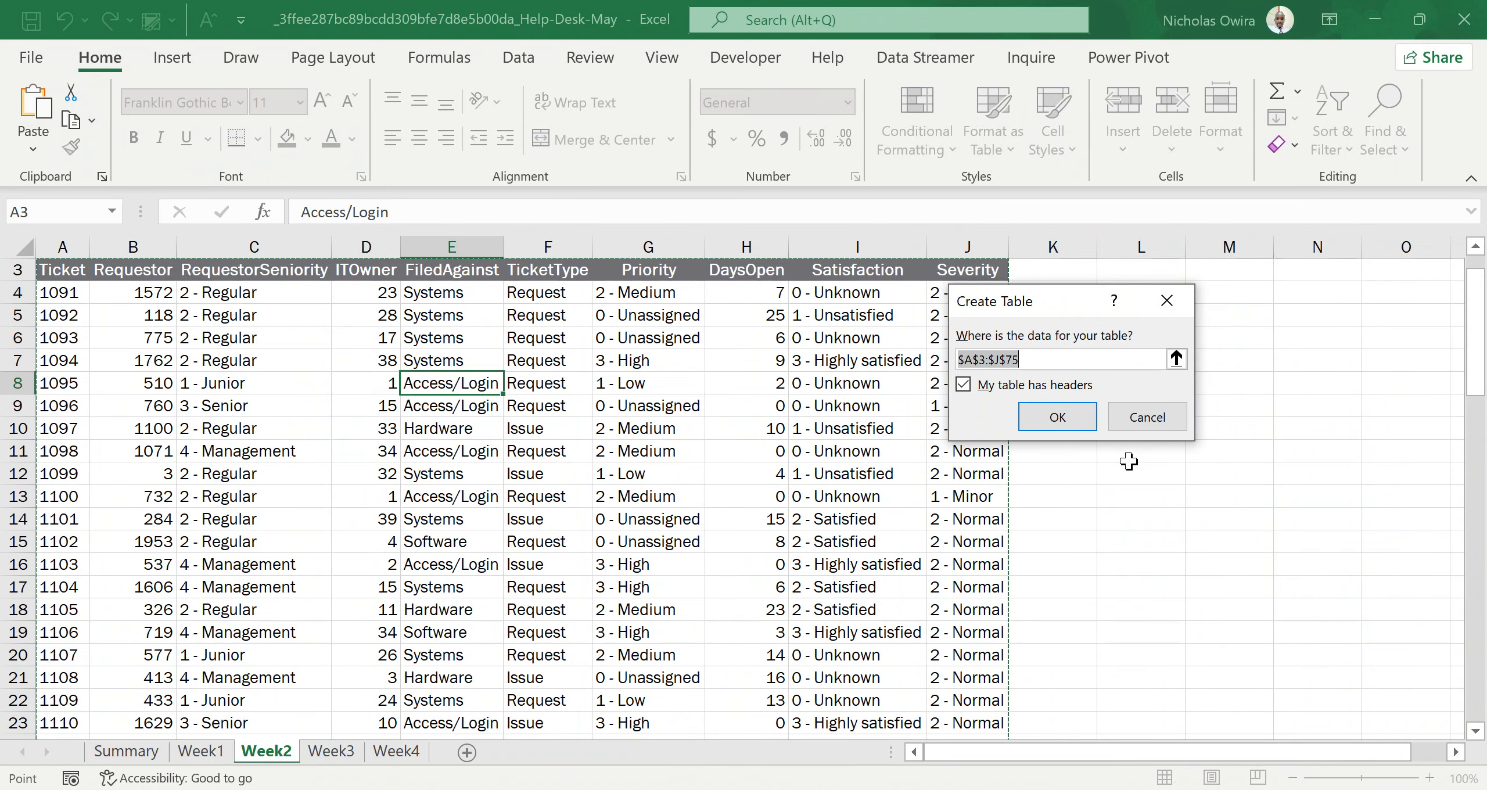
{"action": "left_click", "coordinate": [1056, 416]}
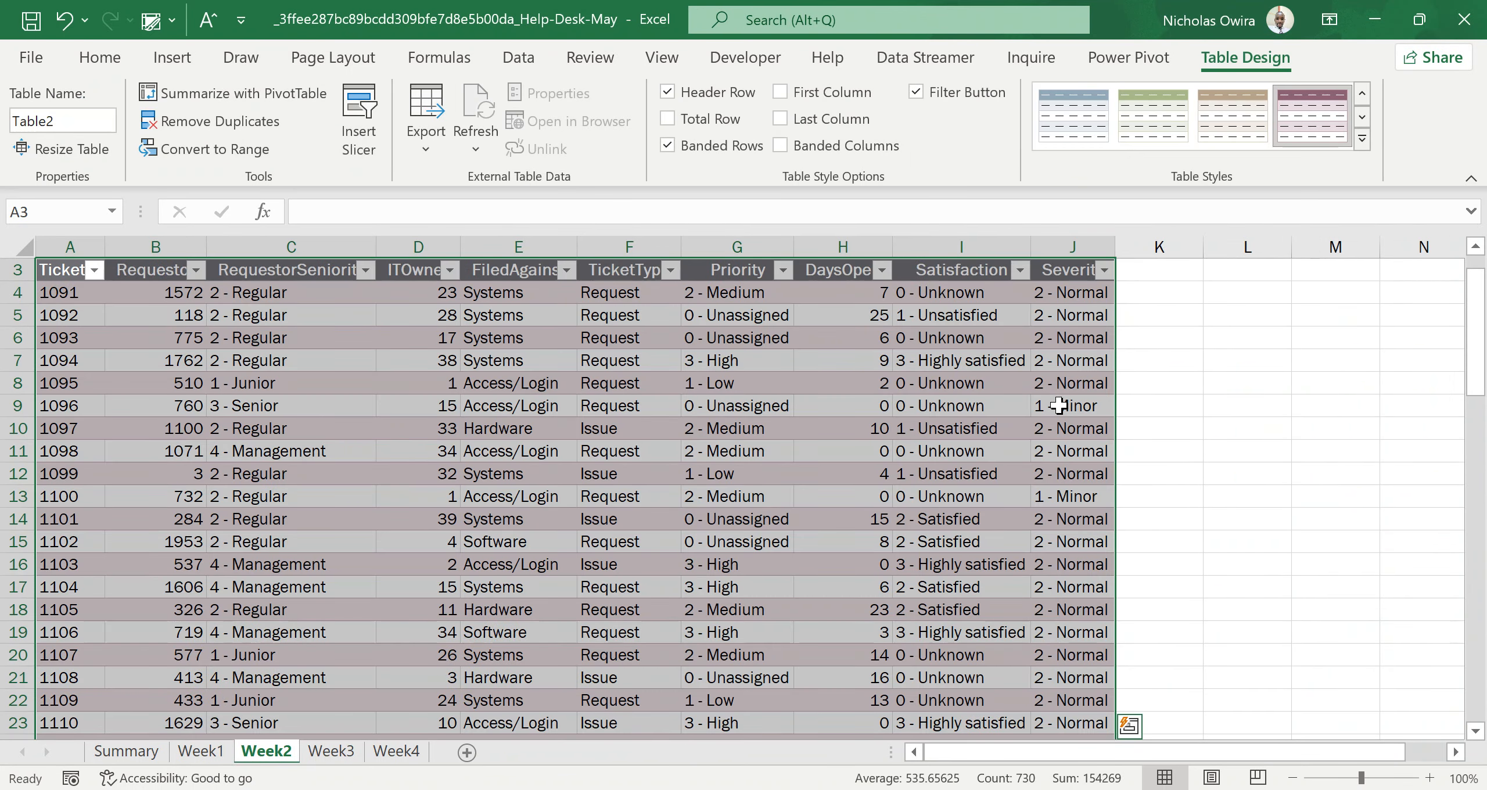
{"action": "left_click", "coordinate": [839, 424]}
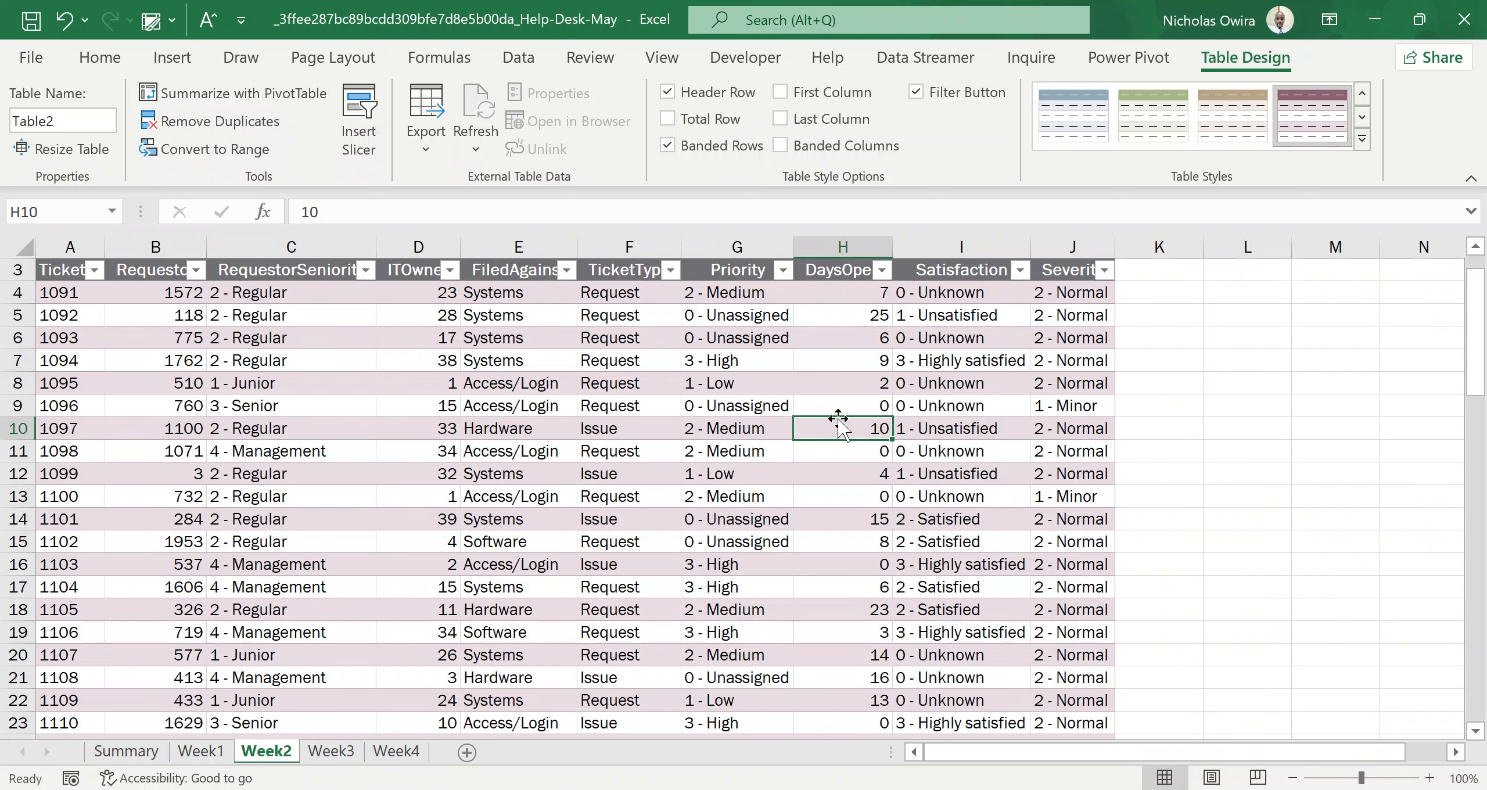
Step: Try out a total row on the ticket table, viewing the summary functions for its Ticket column, and remove the row again
{"action": "left_click", "coordinate": [668, 119]}
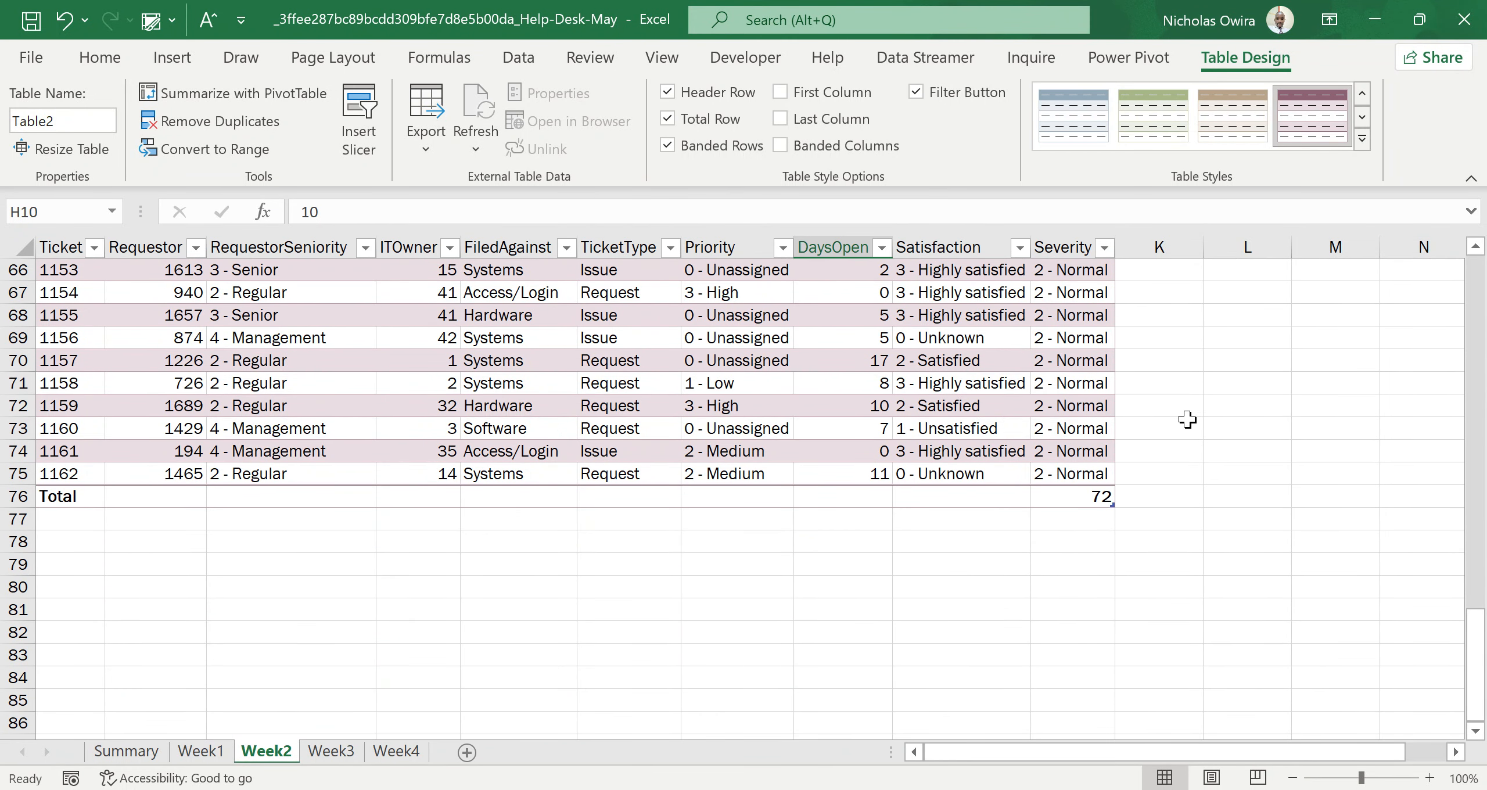
{"action": "left_click", "coordinate": [65, 496]}
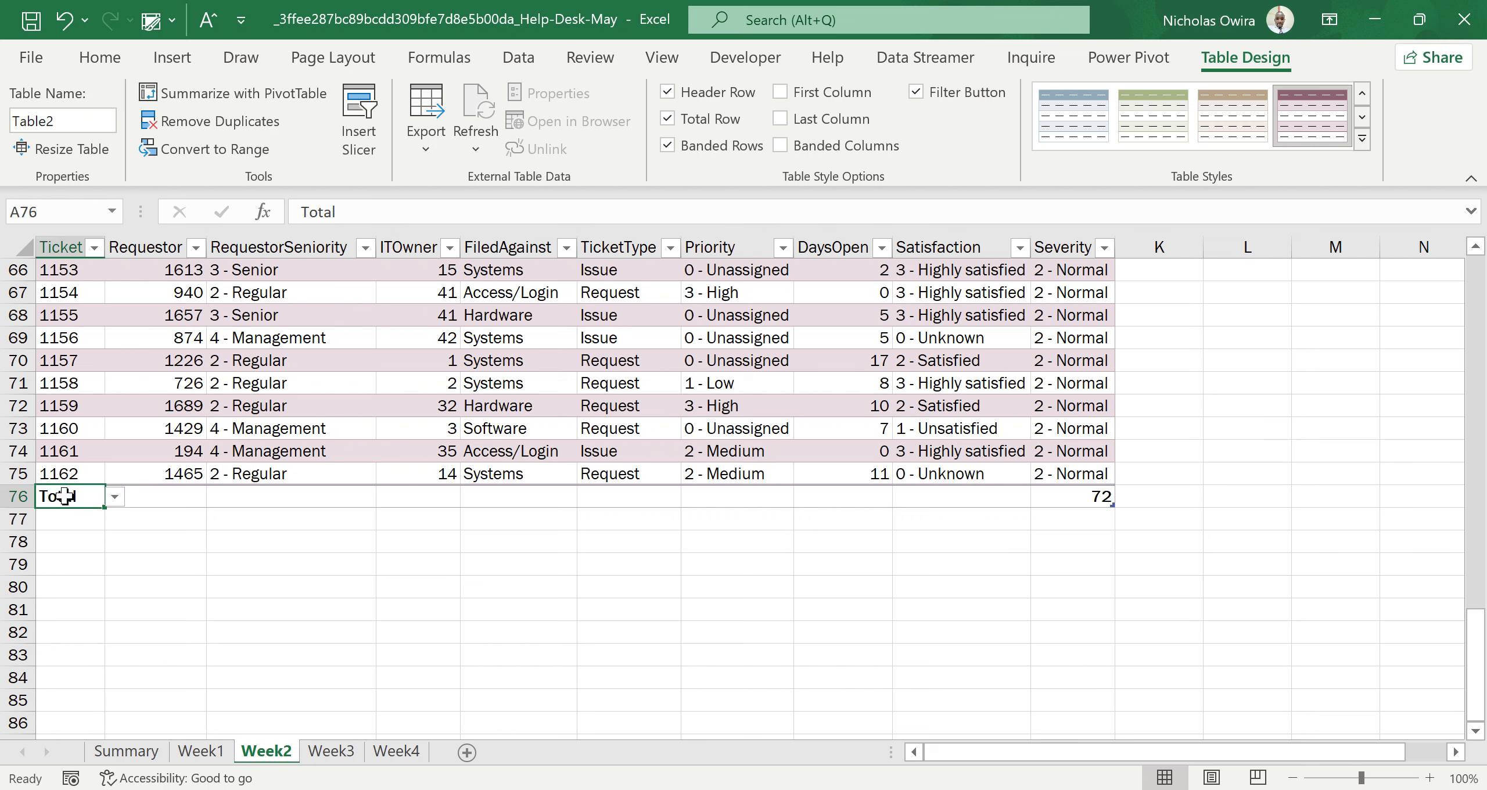
{"action": "left_click", "coordinate": [115, 498]}
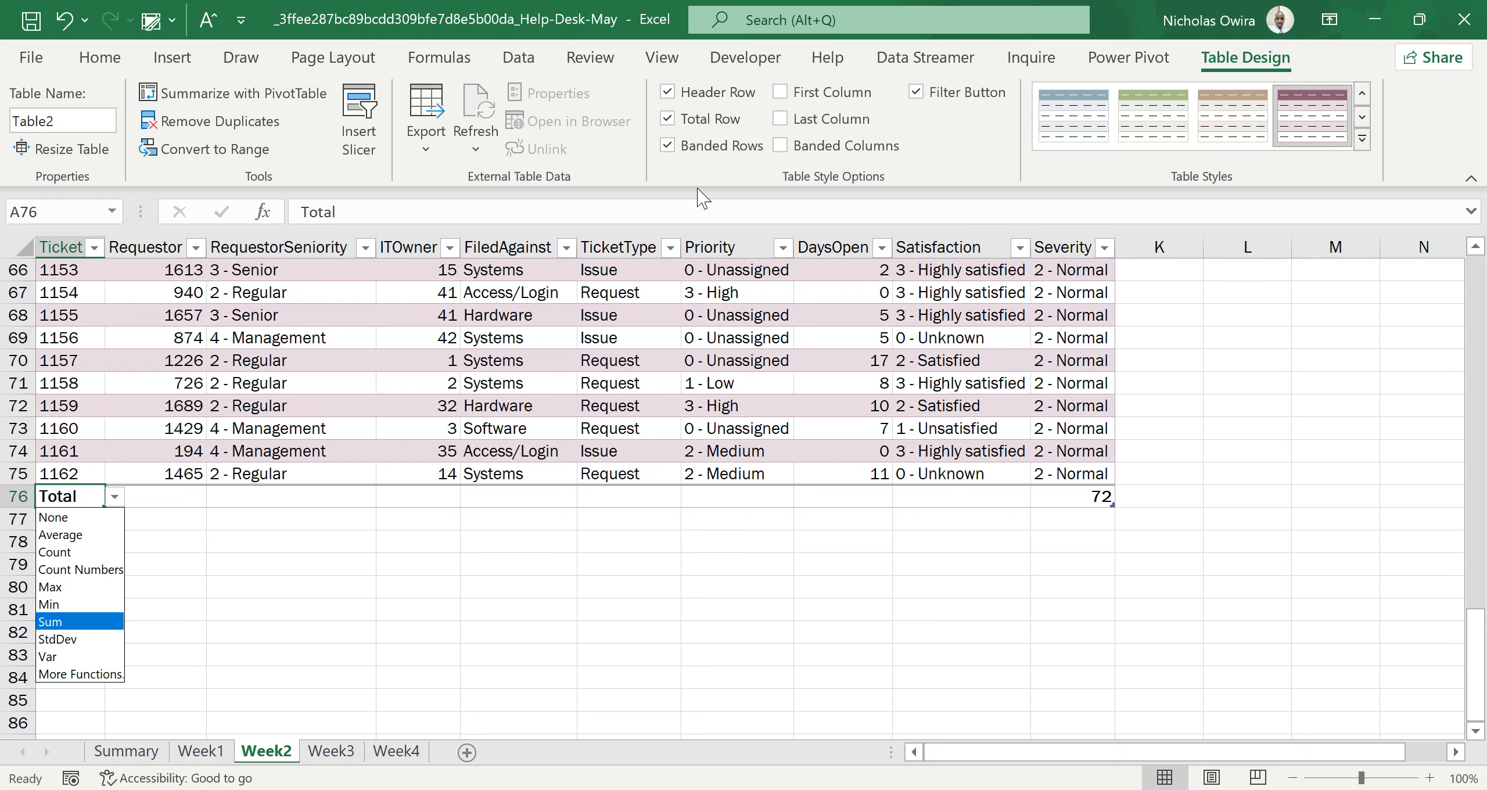
{"action": "left_click", "coordinate": [669, 120]}
{"action": "left_click", "coordinate": [667, 119]}
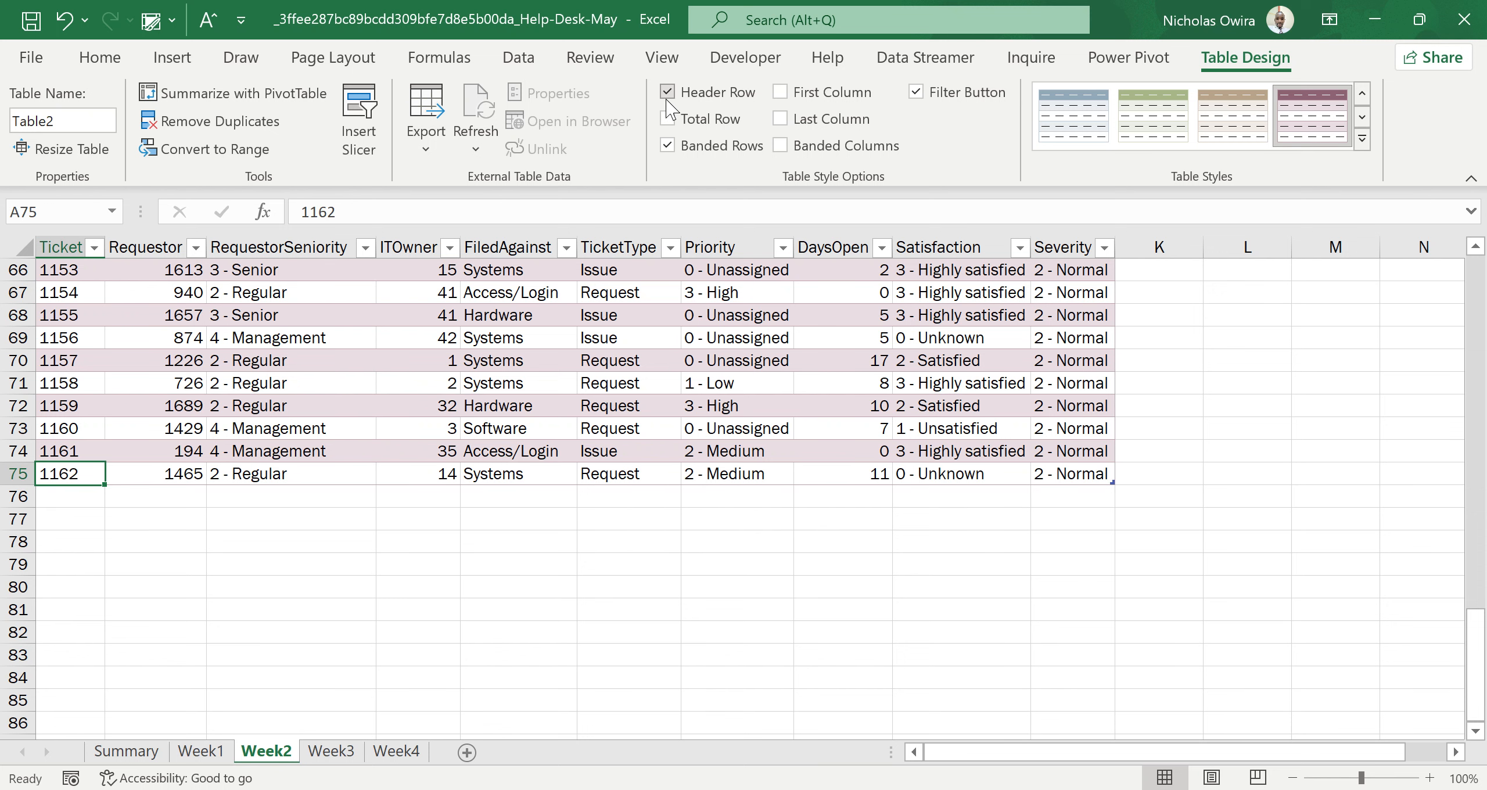
Step: Clear the ticket table's colored banding by applying the None table style
{"action": "left_click", "coordinate": [1476, 247]}
{"action": "left_click", "coordinate": [1479, 285]}
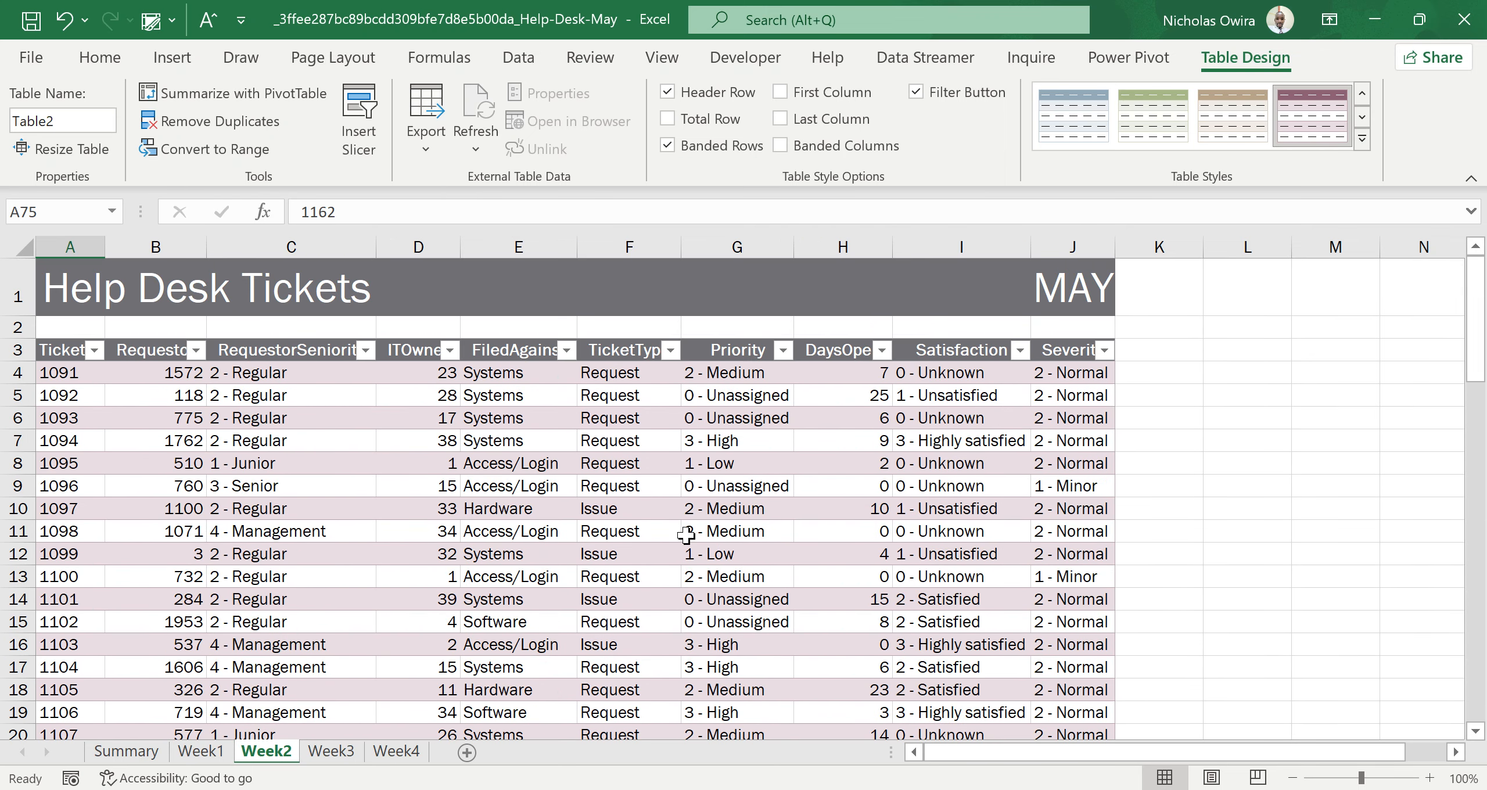
{"action": "left_click", "coordinate": [599, 534]}
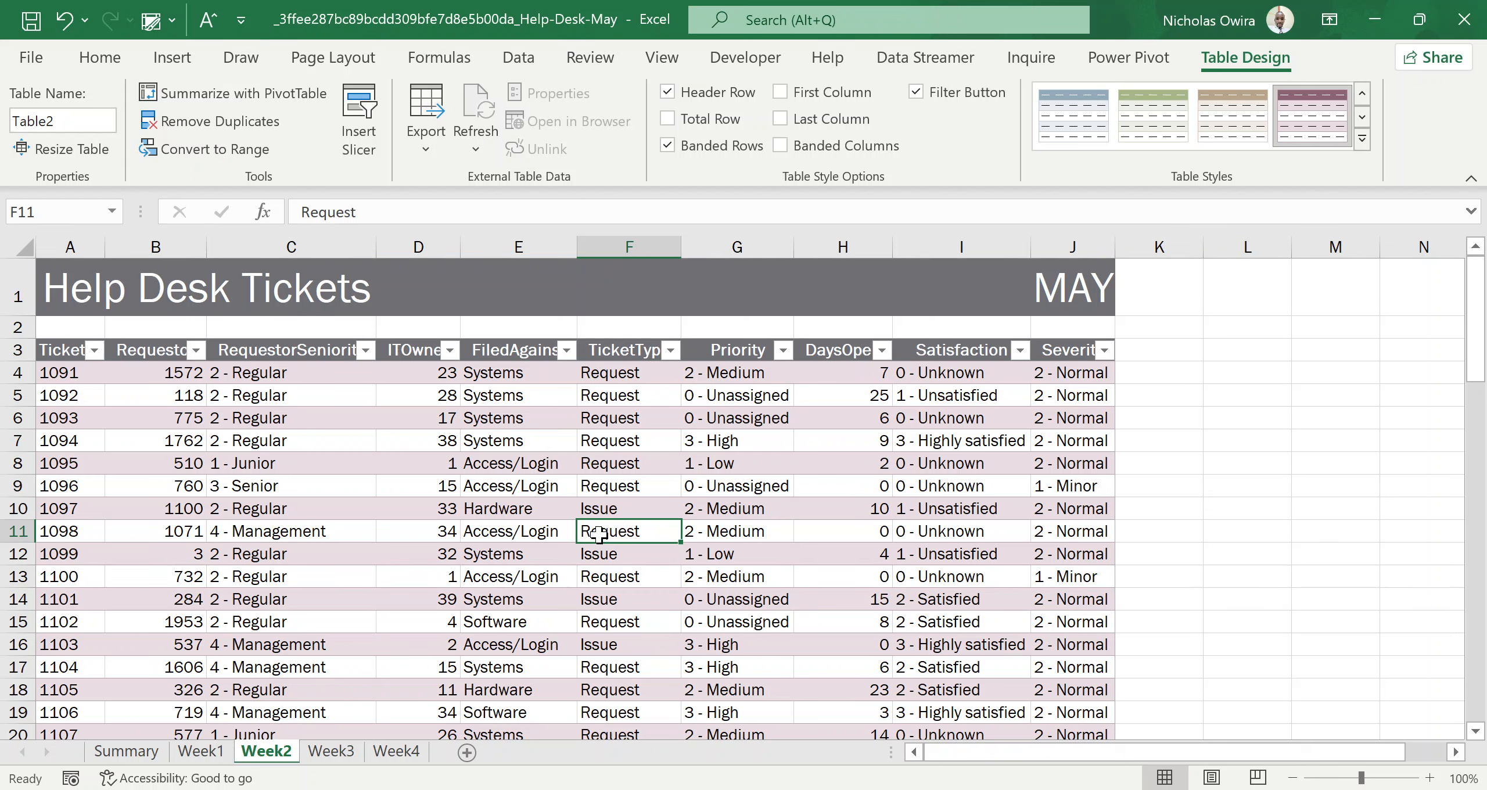
{"action": "left_click", "coordinate": [448, 461]}
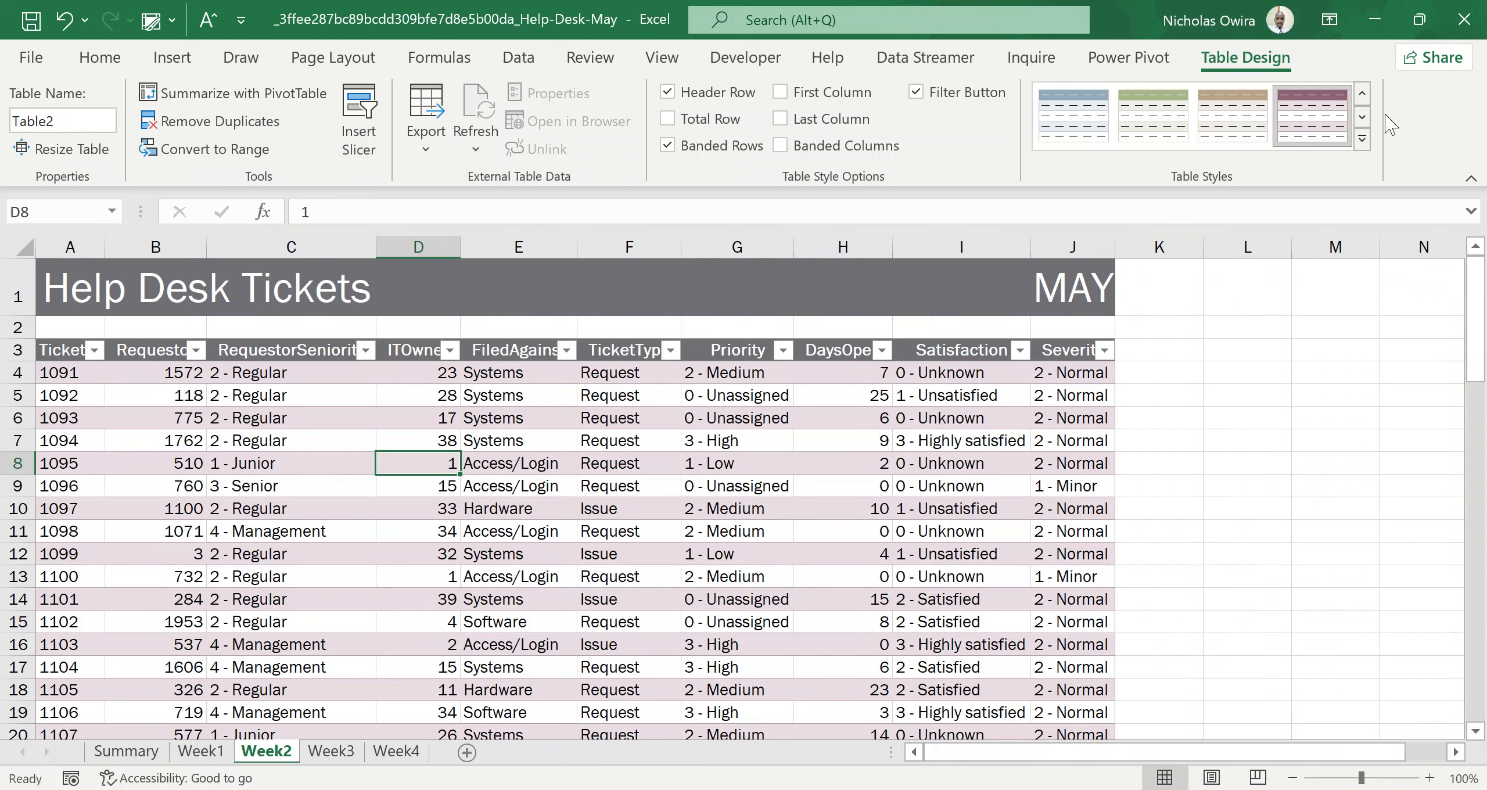
{"action": "left_click", "coordinate": [1361, 140]}
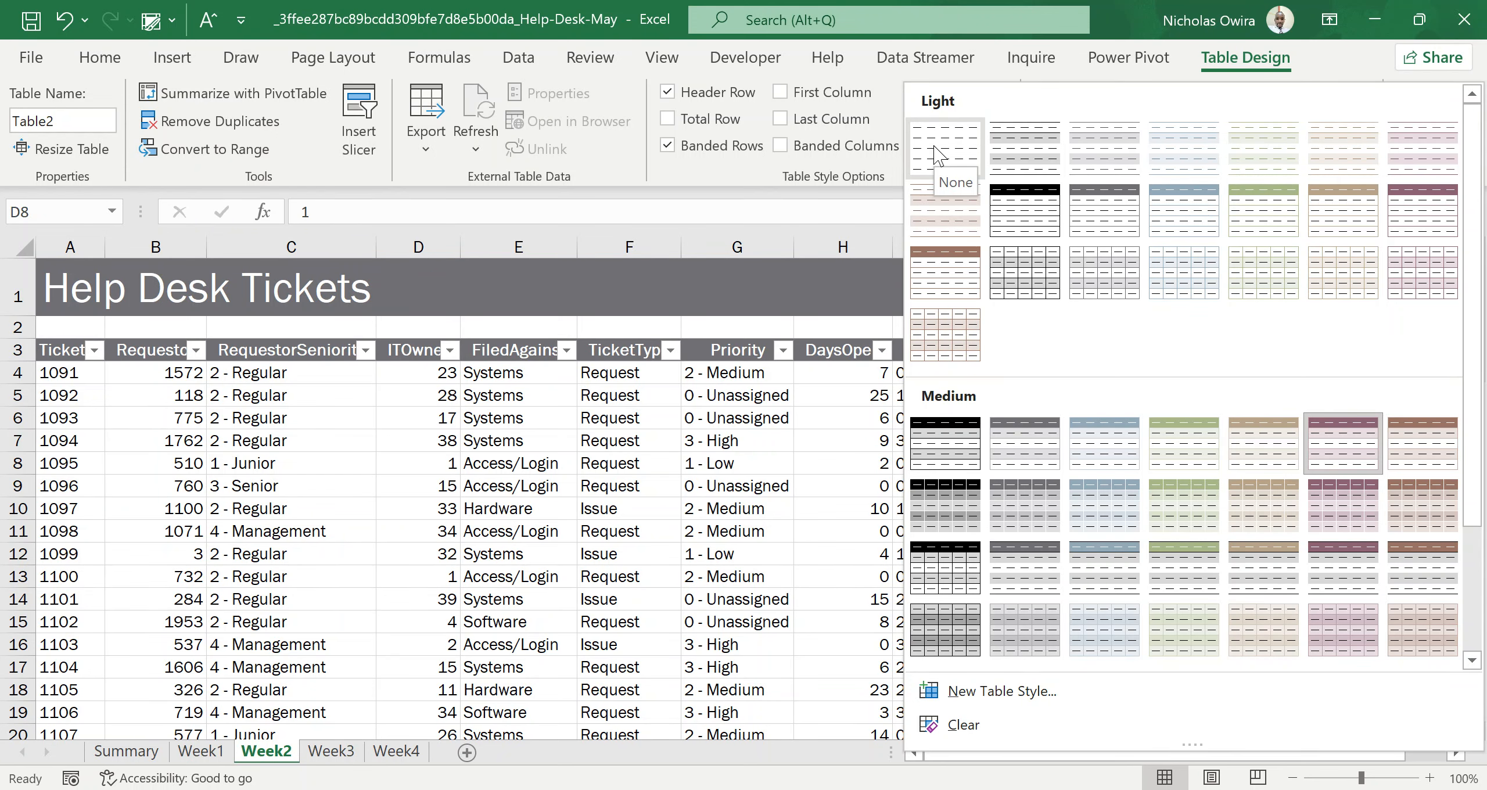
{"action": "left_click", "coordinate": [935, 156]}
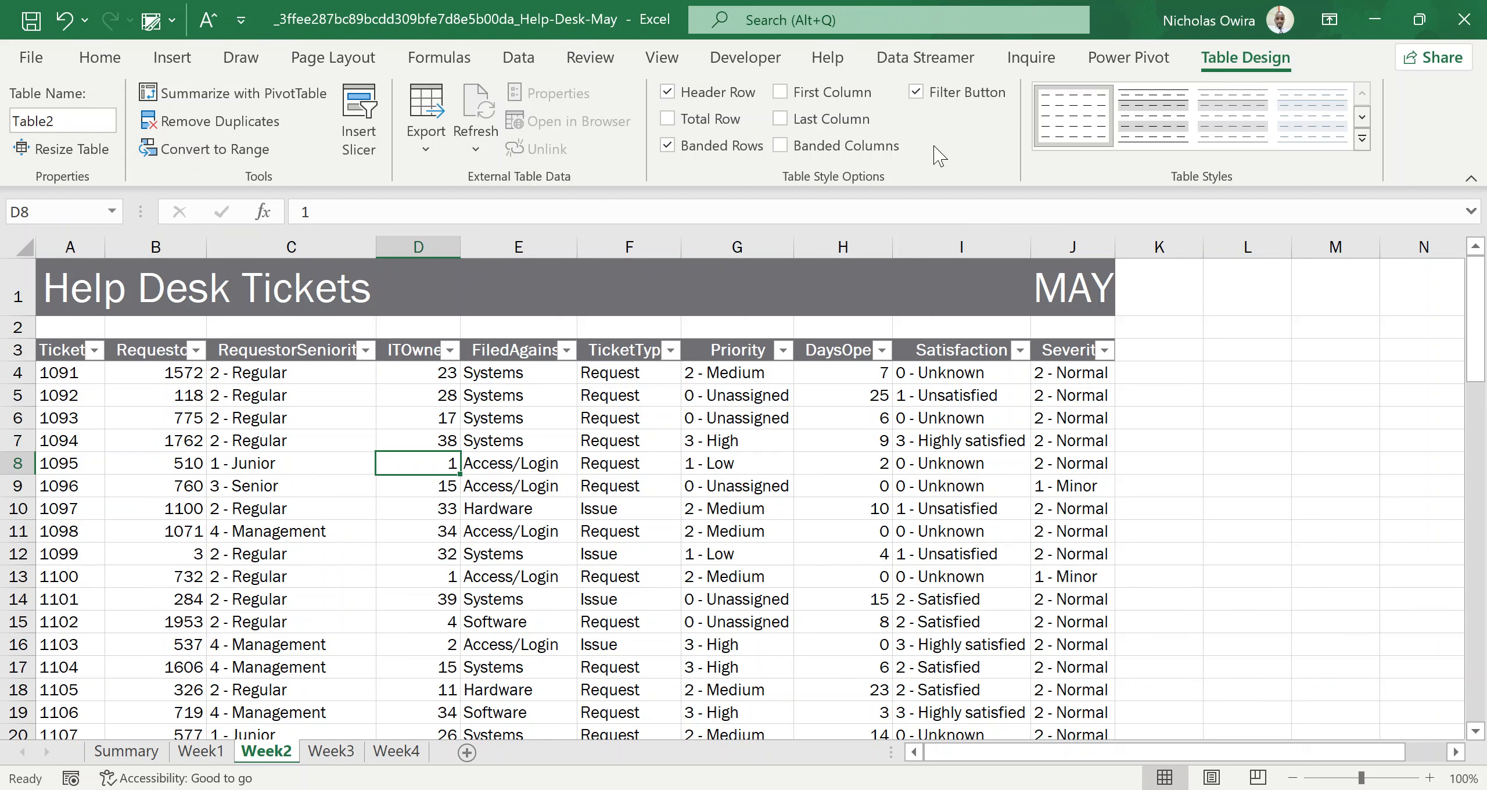
Step: Convert the Week2 ticket table back to a normal range
{"action": "left_click", "coordinate": [486, 493]}
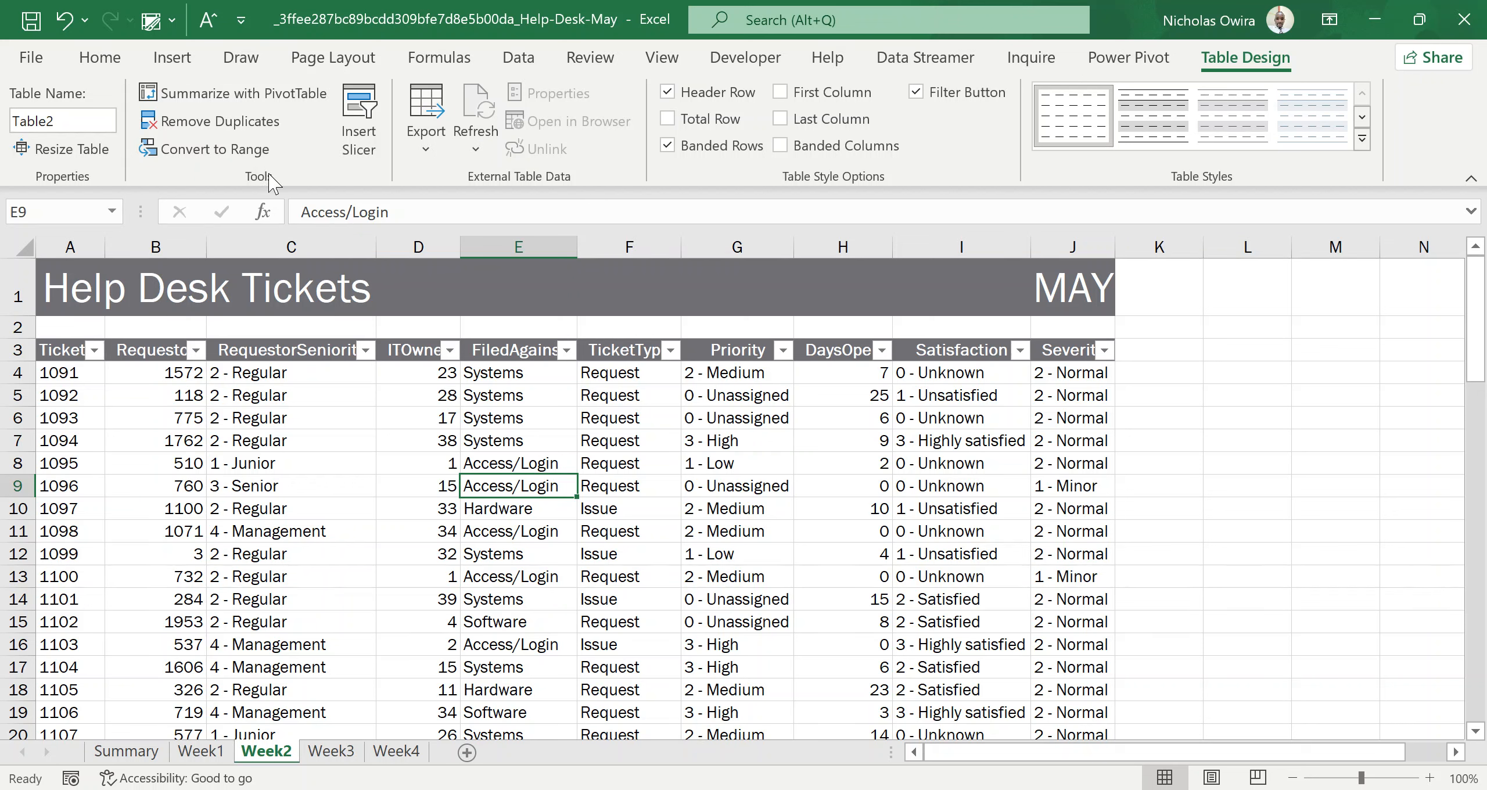
{"action": "left_click", "coordinate": [204, 156]}
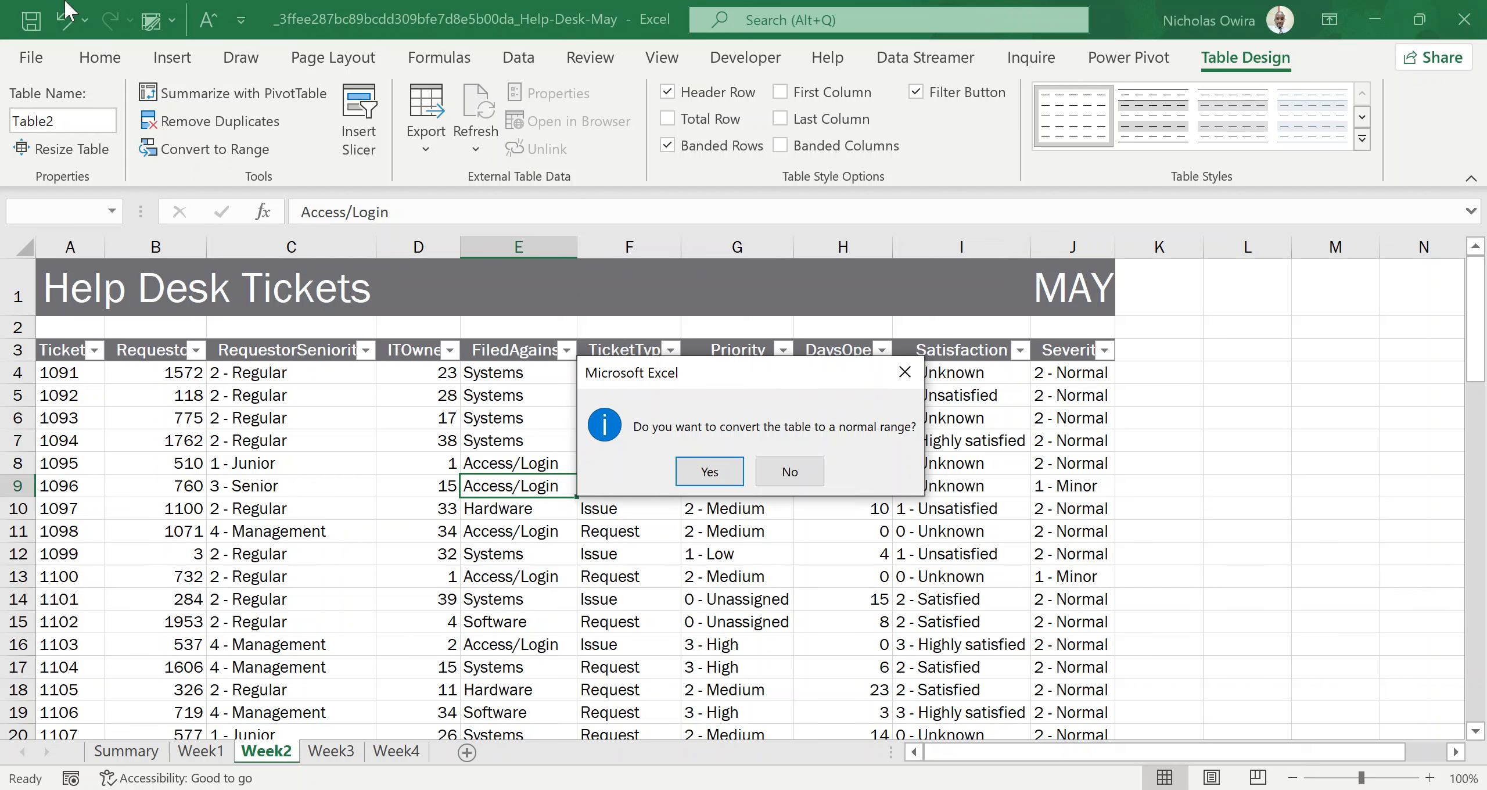
{"action": "left_click", "coordinate": [704, 475]}
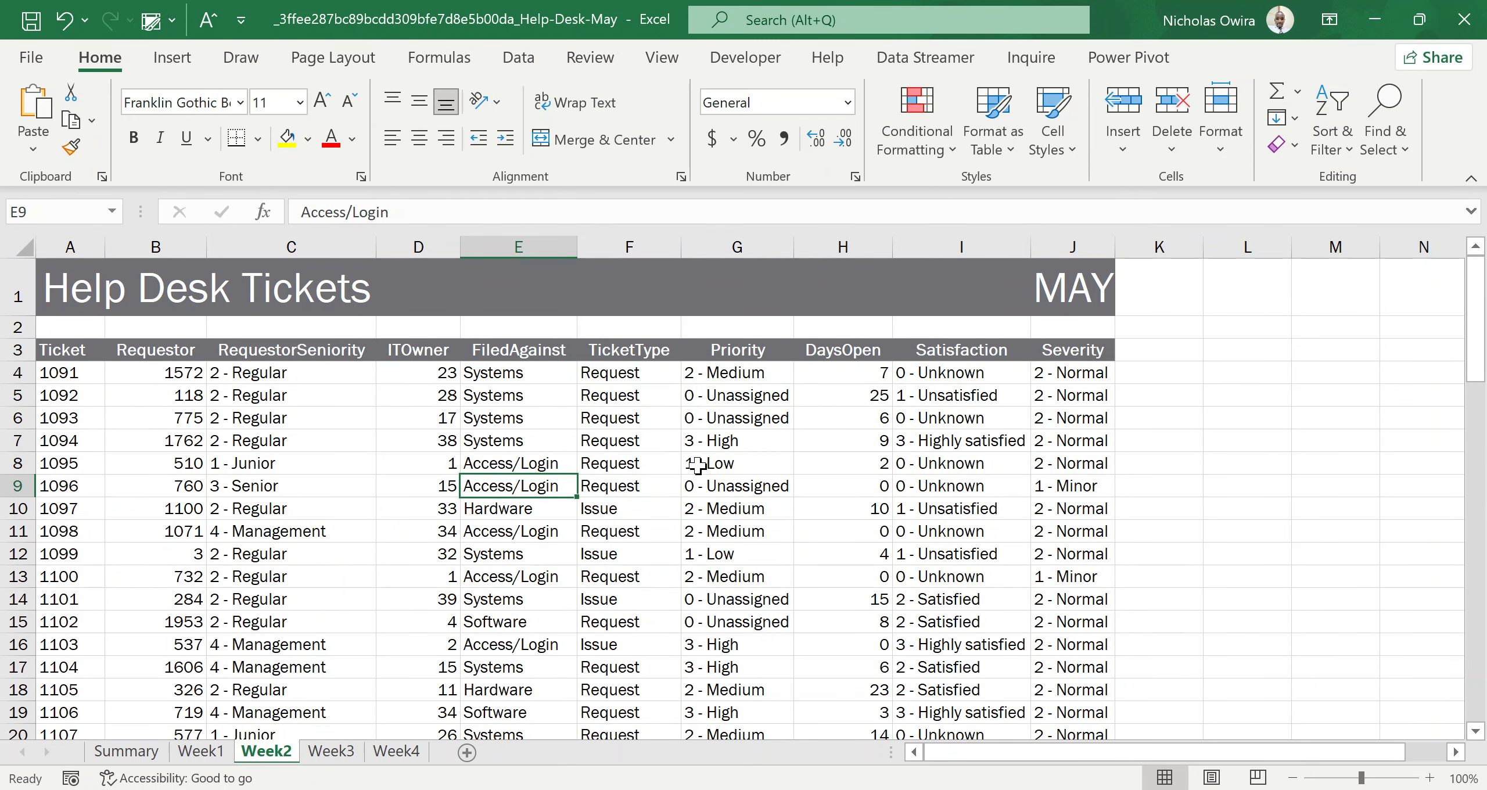